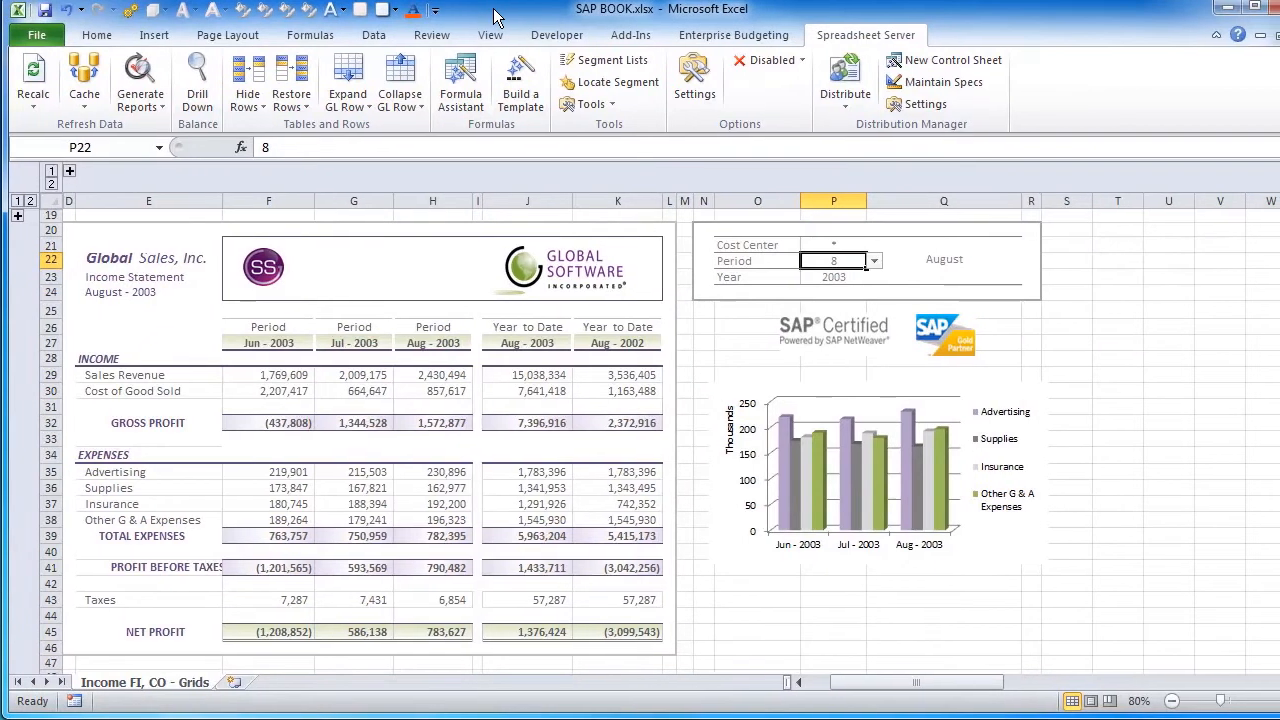
Step: Enable the add-in's SAP connection and log in with the entered credentials
left_click(770, 60)
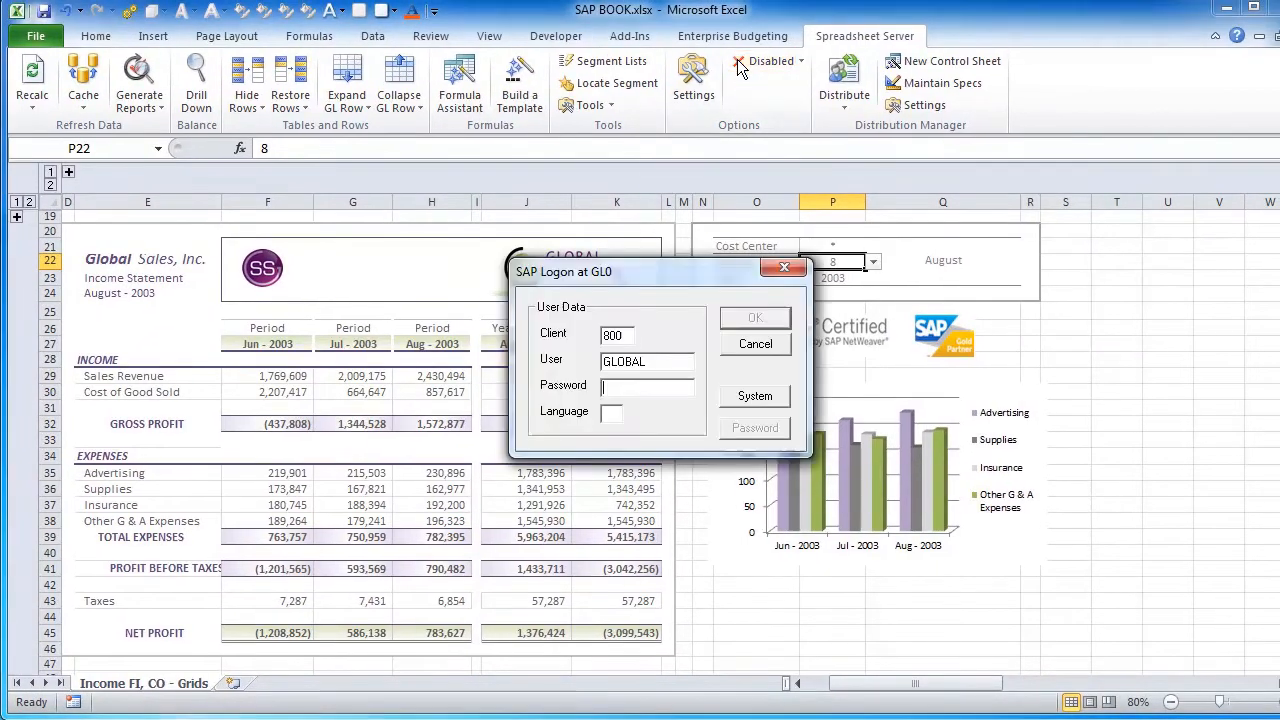
type("**")
key("Return")
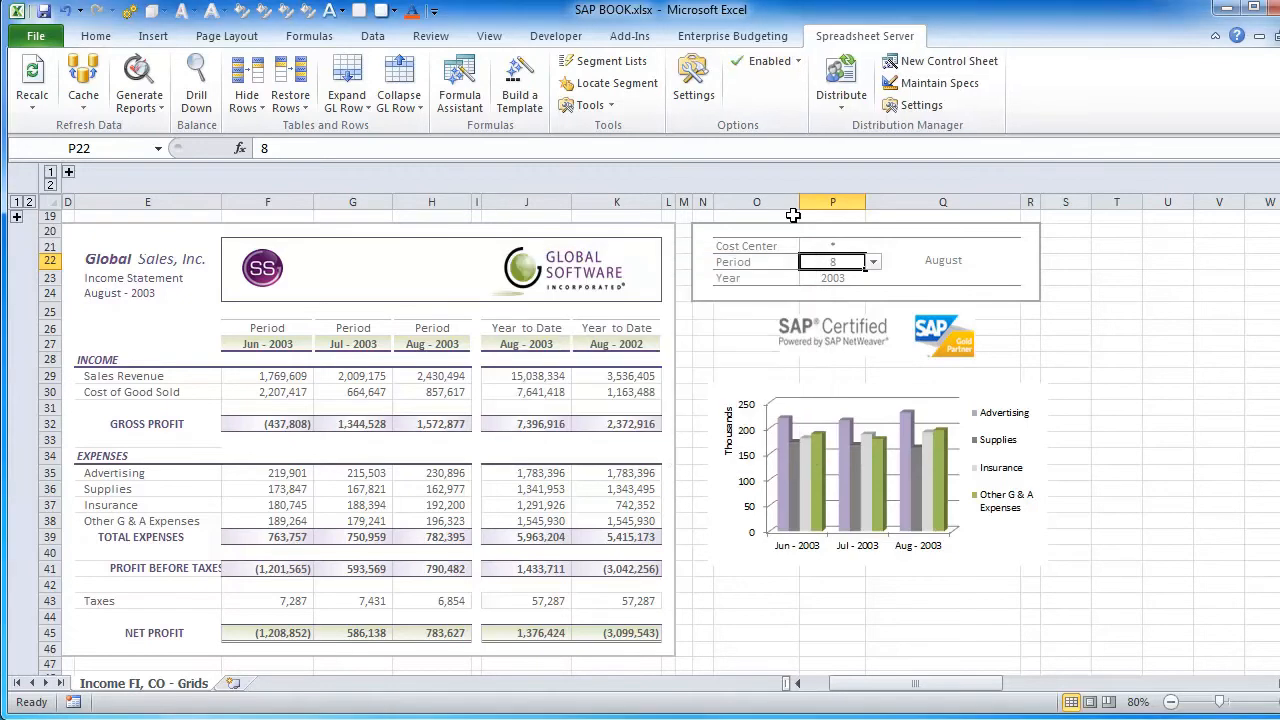
Step: Advance the income statement's period through 9 and 10 to 11 (November 2003)
left_click(873, 262)
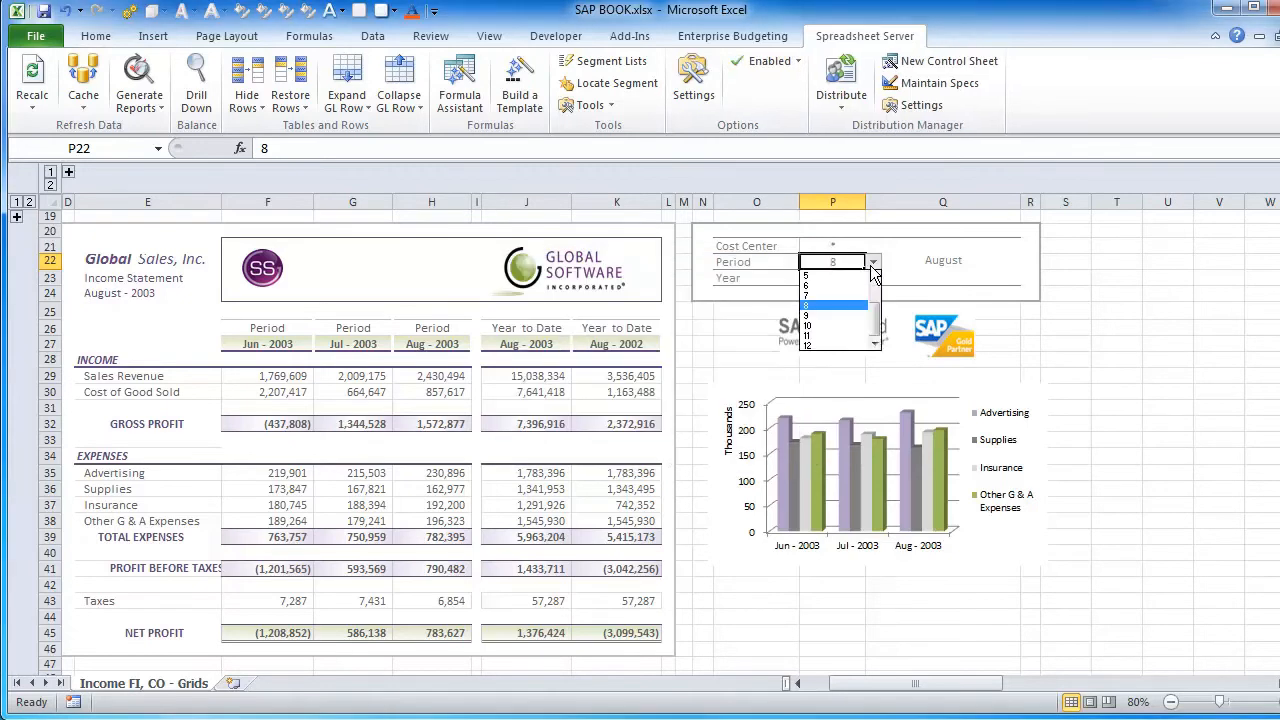
left_click(858, 313)
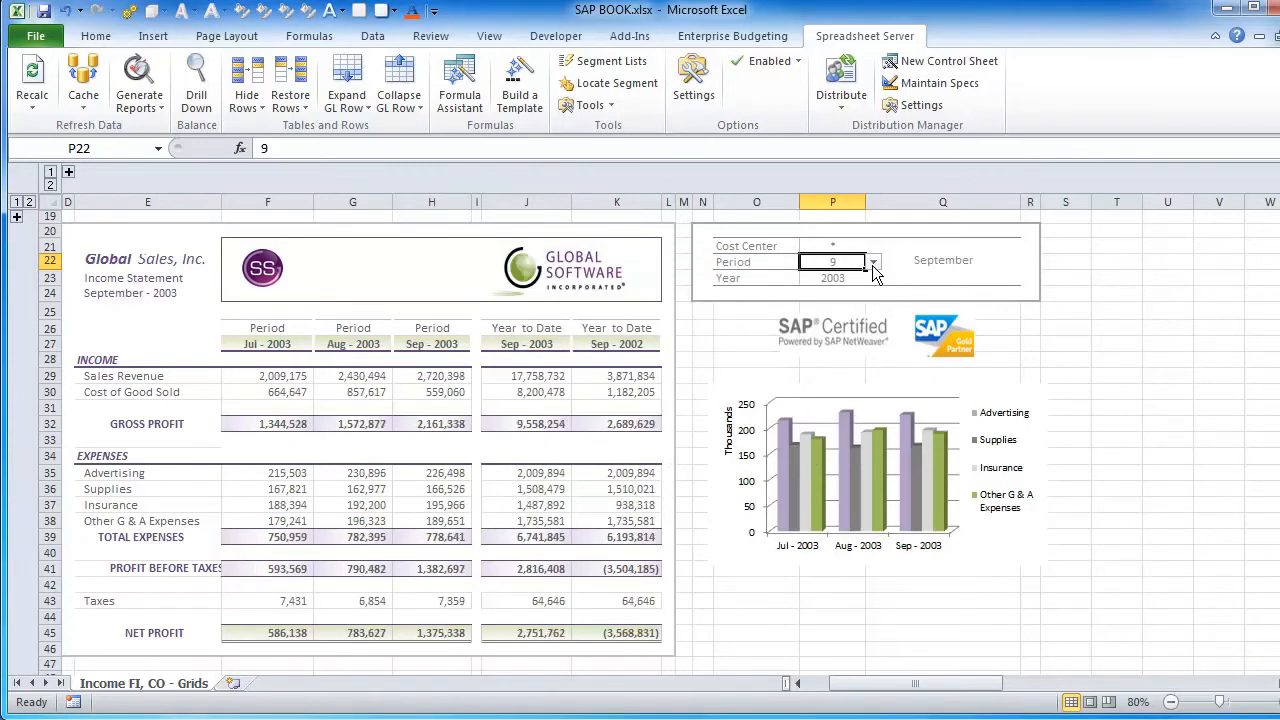
left_click(873, 262)
left_click(840, 325)
left_click(873, 262)
left_click(850, 336)
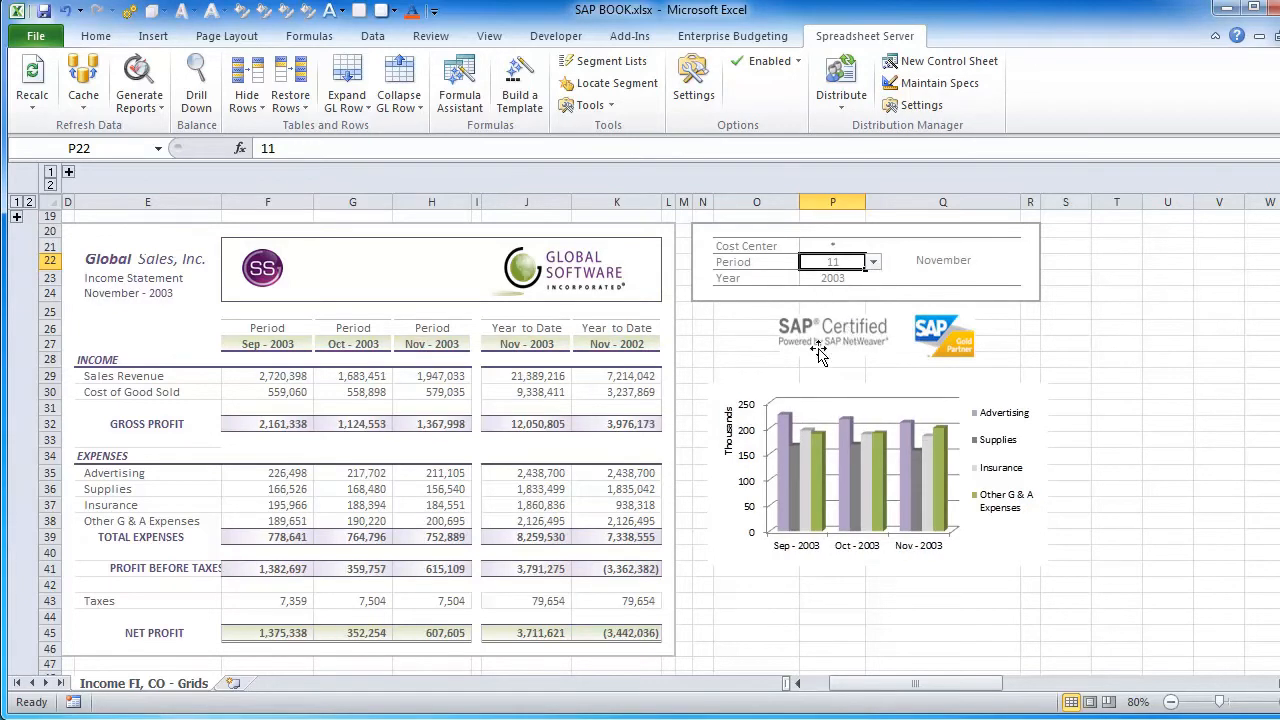
Step: Add a blank Sheet5 and start a GXL Value template with currency type LOCAL and year 2007
left_click(233, 683)
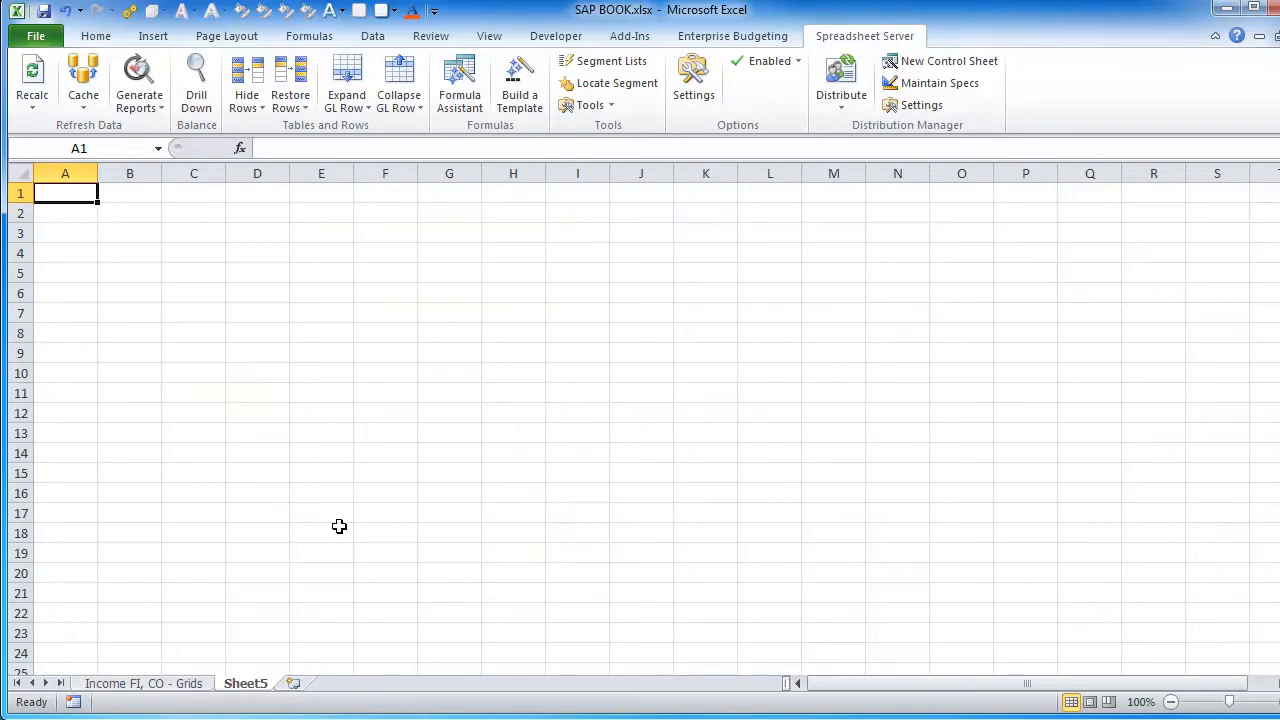
left_click(510, 114)
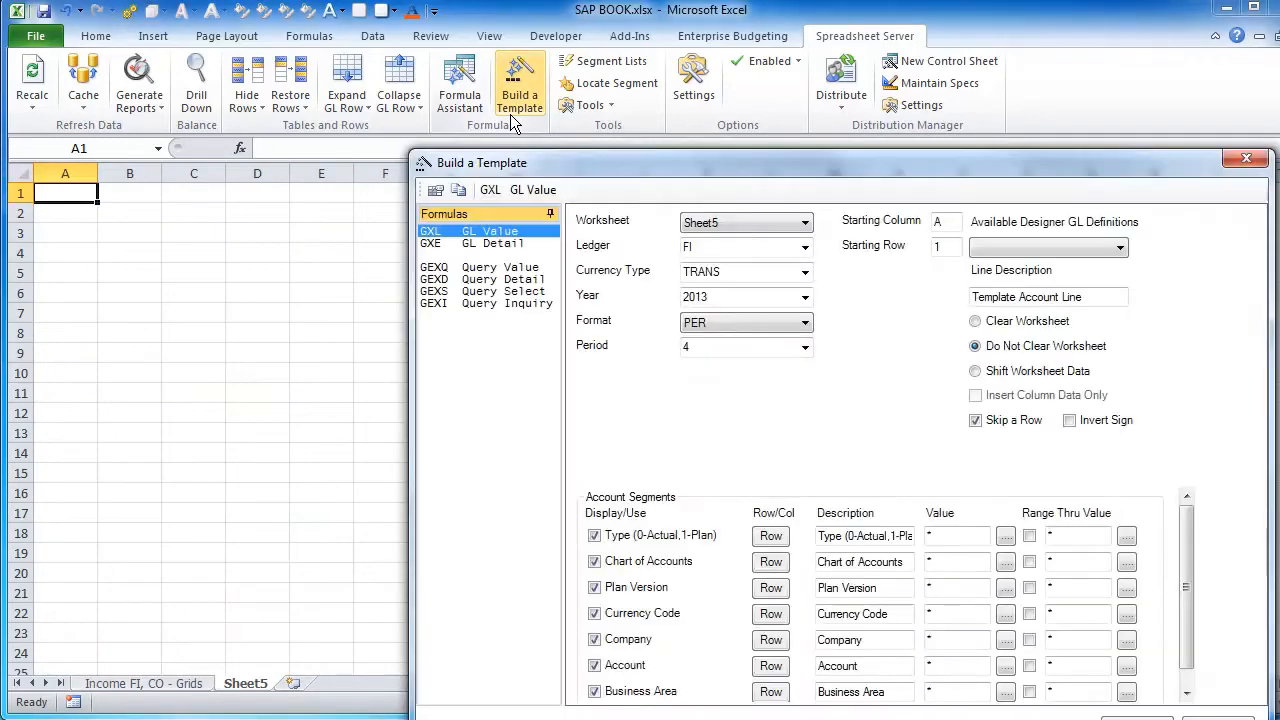
left_click(804, 247)
left_click(806, 250)
left_click(805, 272)
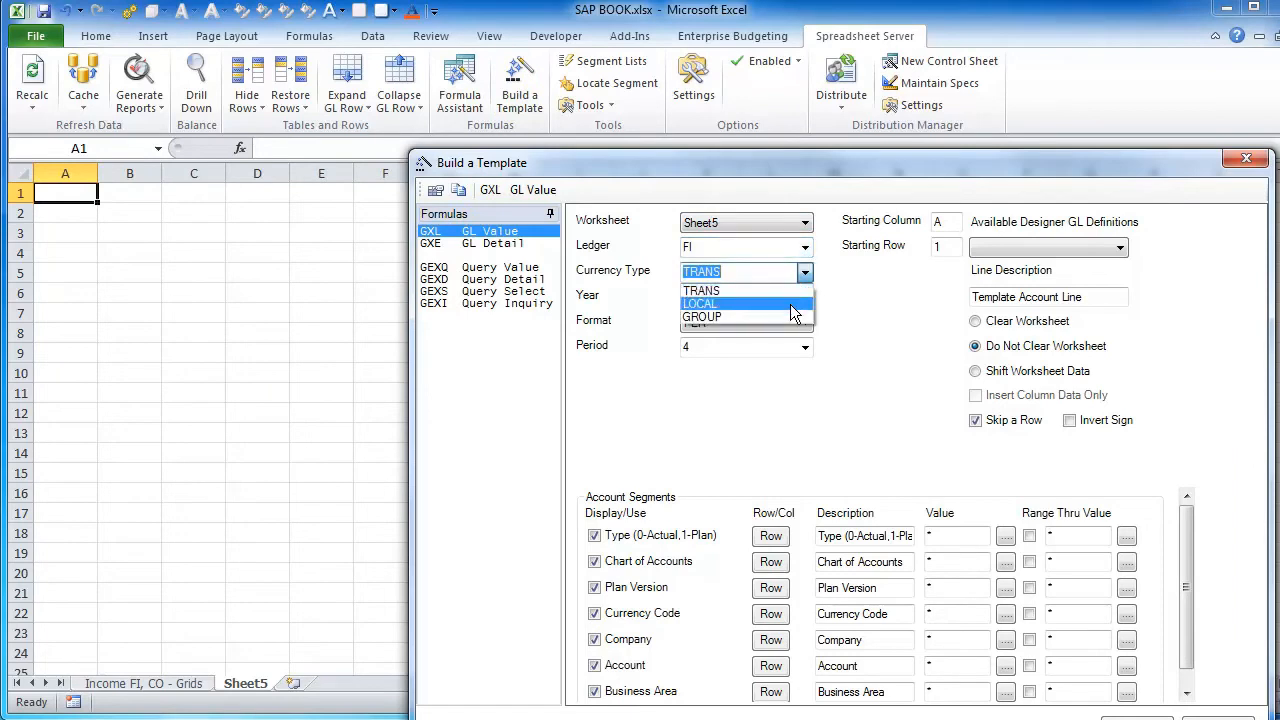
left_click(805, 297)
left_click(750, 366)
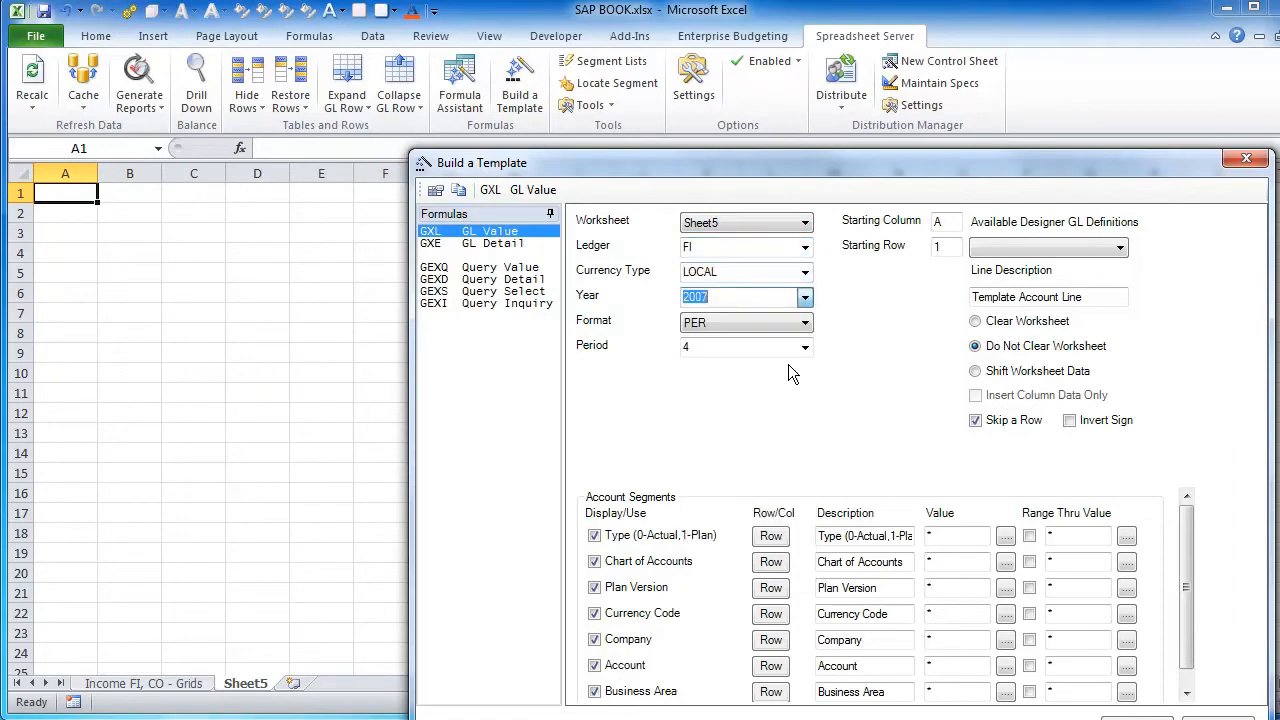
Step: Enter segment values: type 0, chart of accounts INT, currency EUR, account 800000
left_click(955, 535)
type("0")
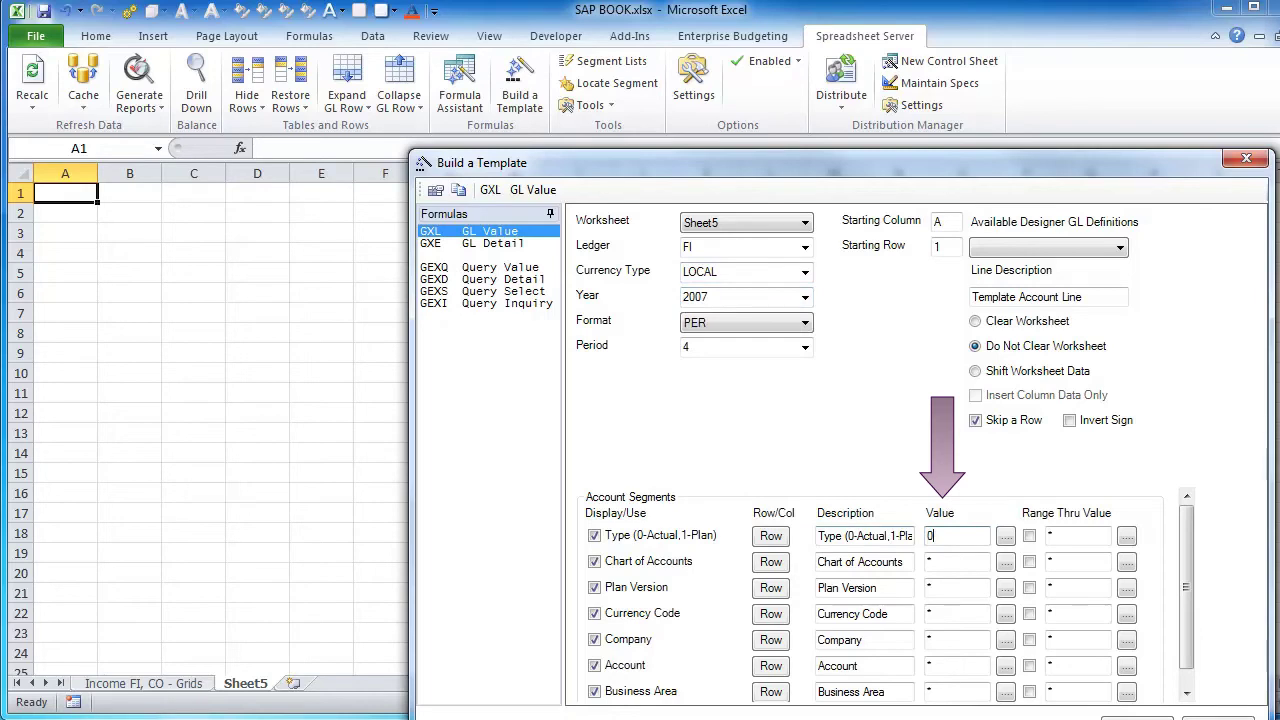
left_click(955, 562)
left_click(955, 588)
left_click(945, 612)
type("eur")
left_click(955, 666)
type("800")
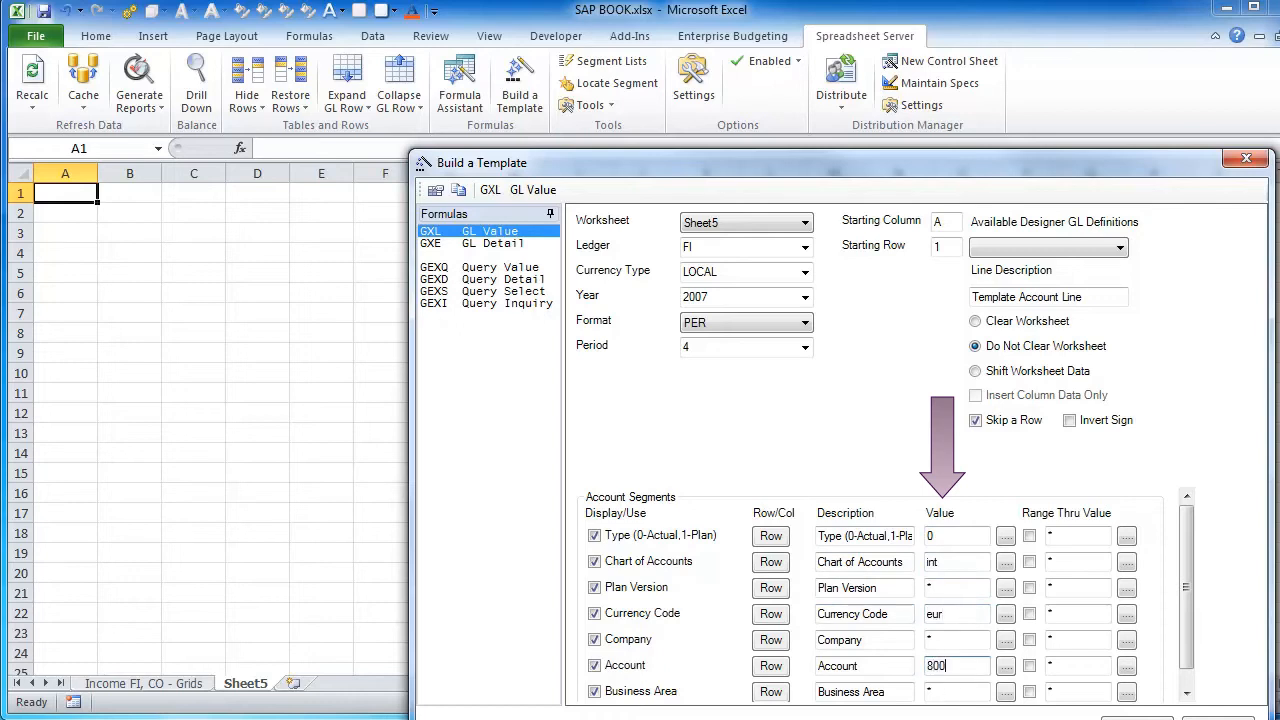
type("0")
Step: Lay out every segment except Account across columns and move the dialog up
left_click(770, 692)
left_click(770, 640)
left_click(770, 612)
left_click(770, 586)
left_click(770, 560)
left_click(770, 534)
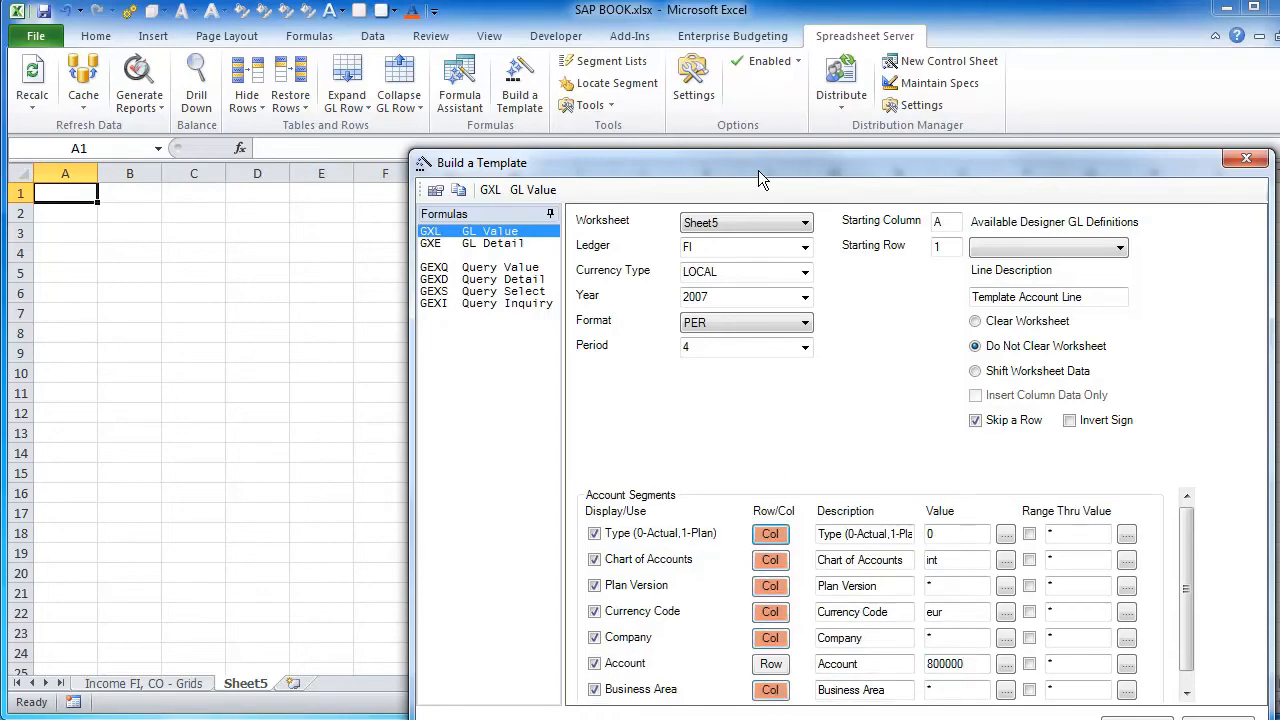
left_click_drag(758, 163, 763, 100)
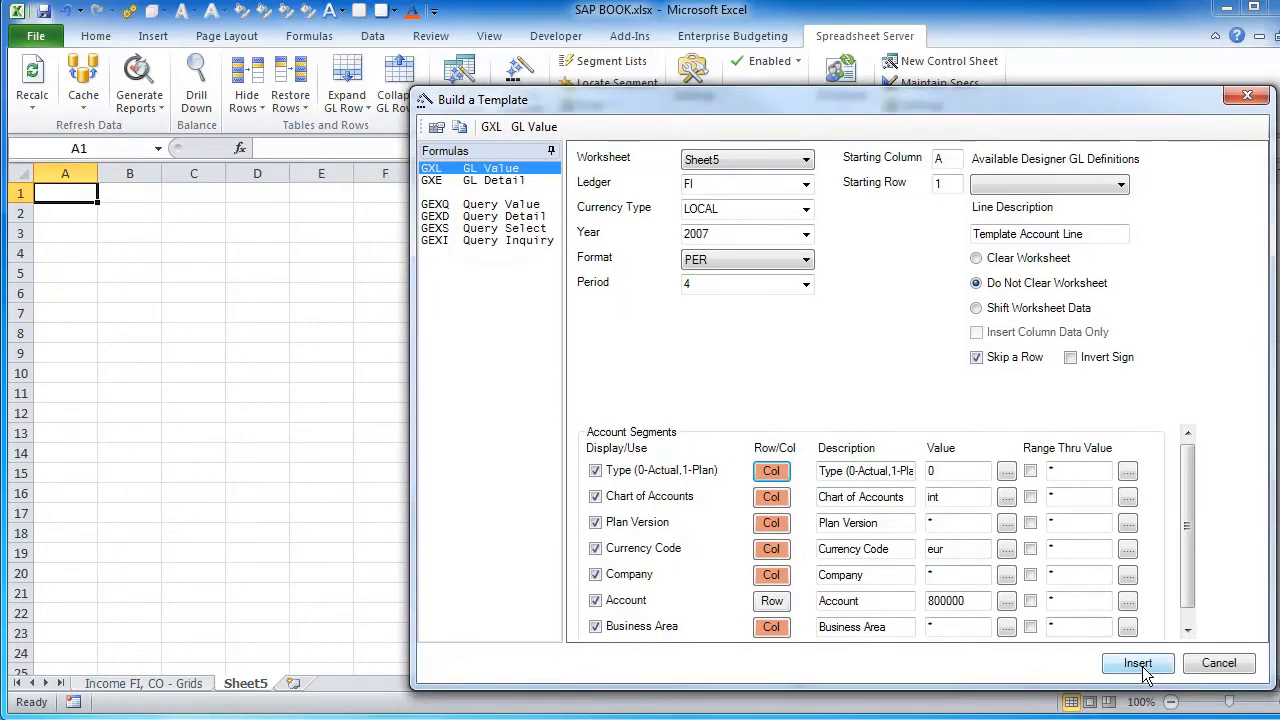
Step: Insert the template into Sheet5, clear its line description and copy the account row into rows 19–21
left_click(1138, 663)
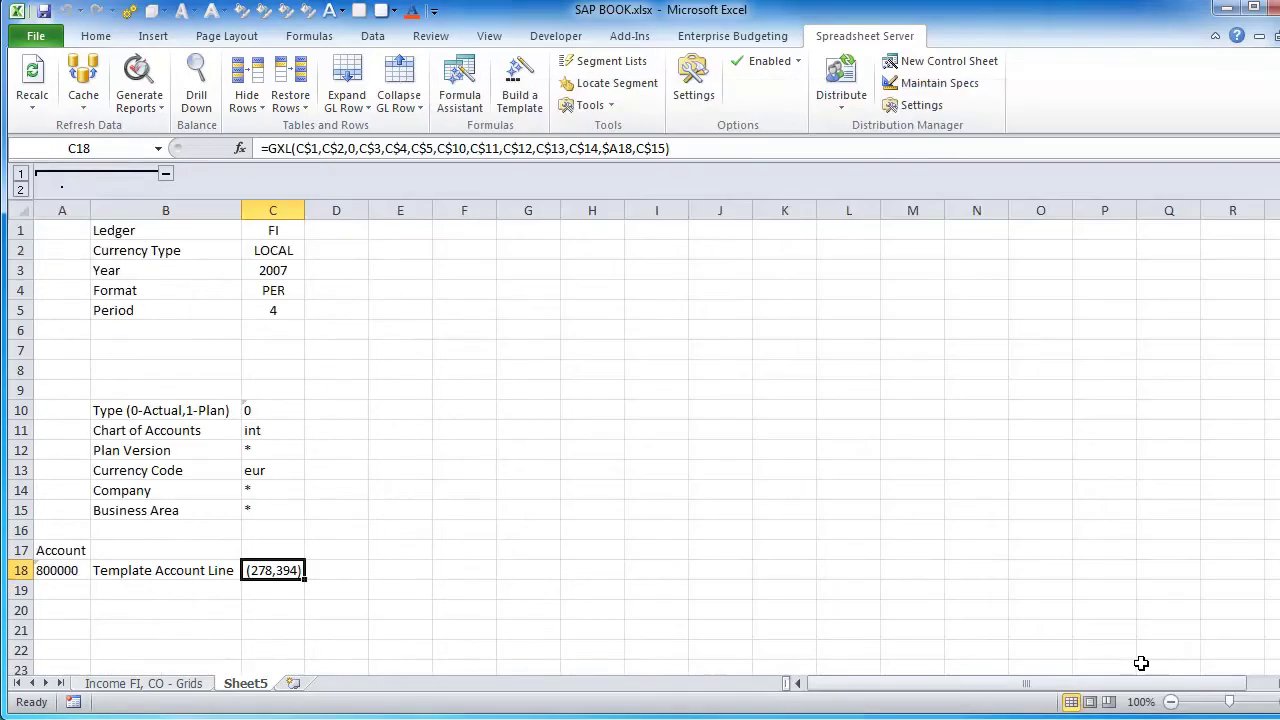
left_click(190, 570)
key("Delete")
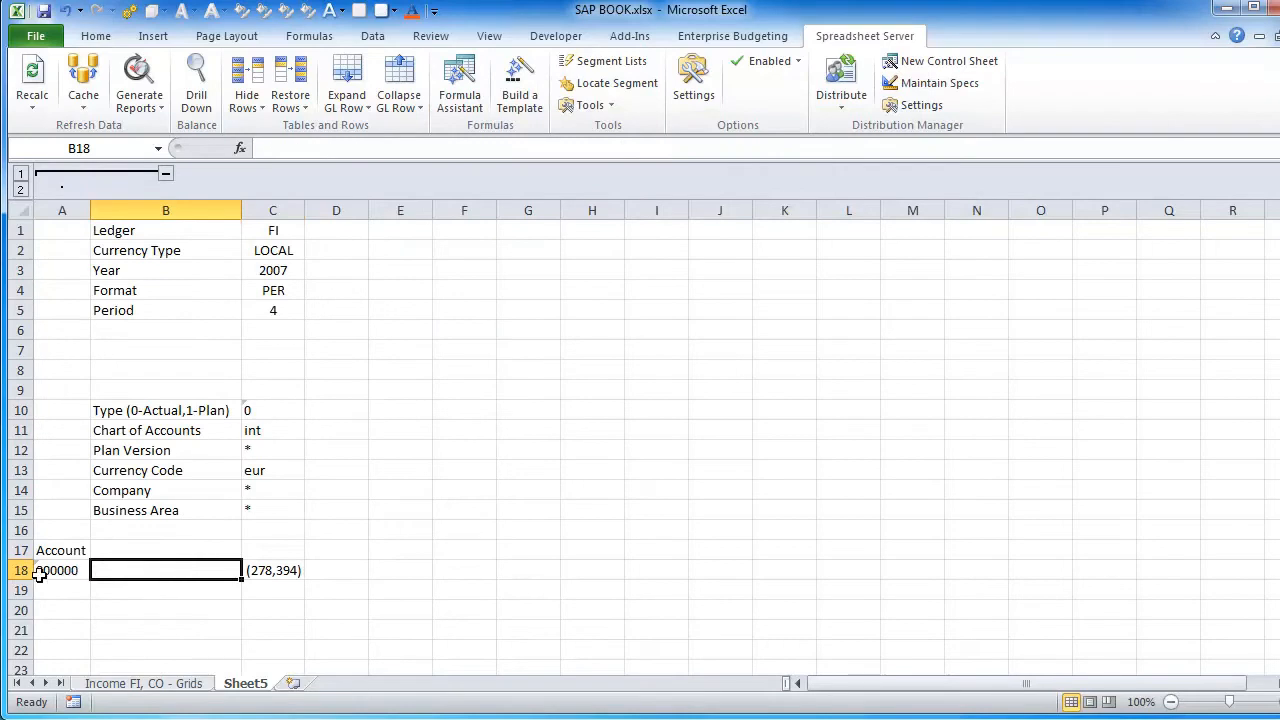
right_click(20, 570)
left_click(67, 603)
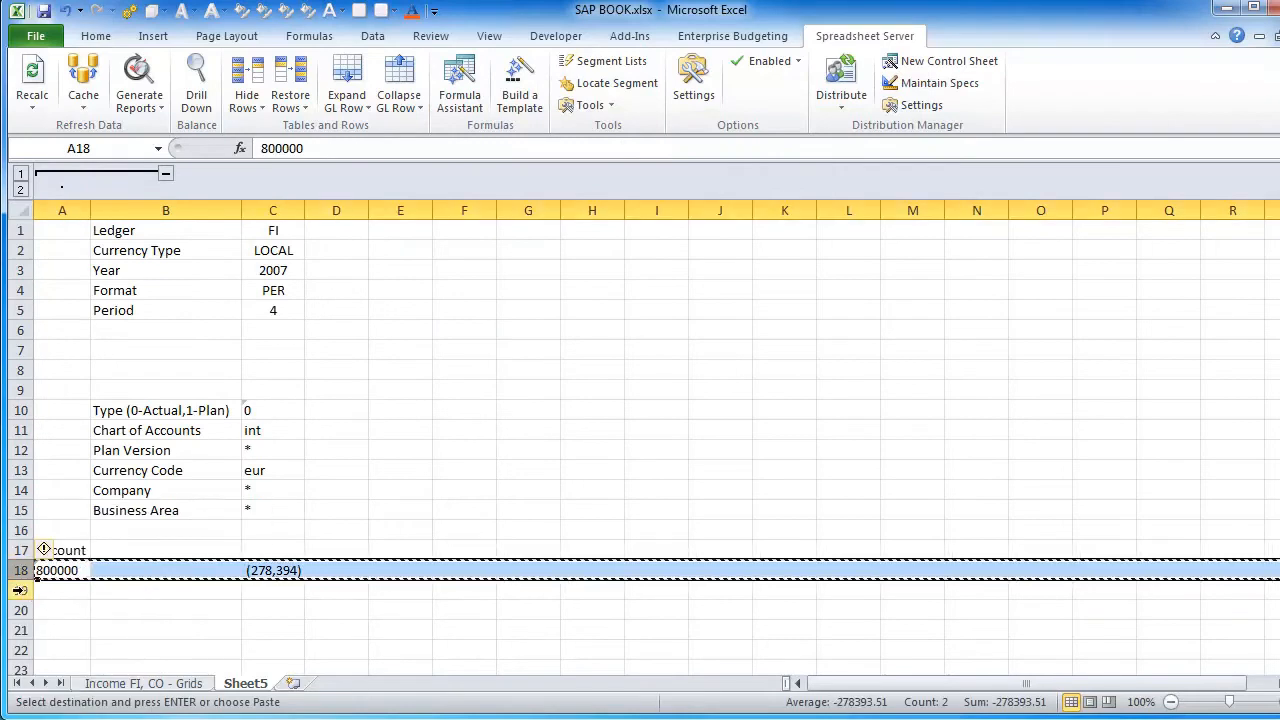
left_click_drag(21, 590, 21, 628)
right_click(21, 610)
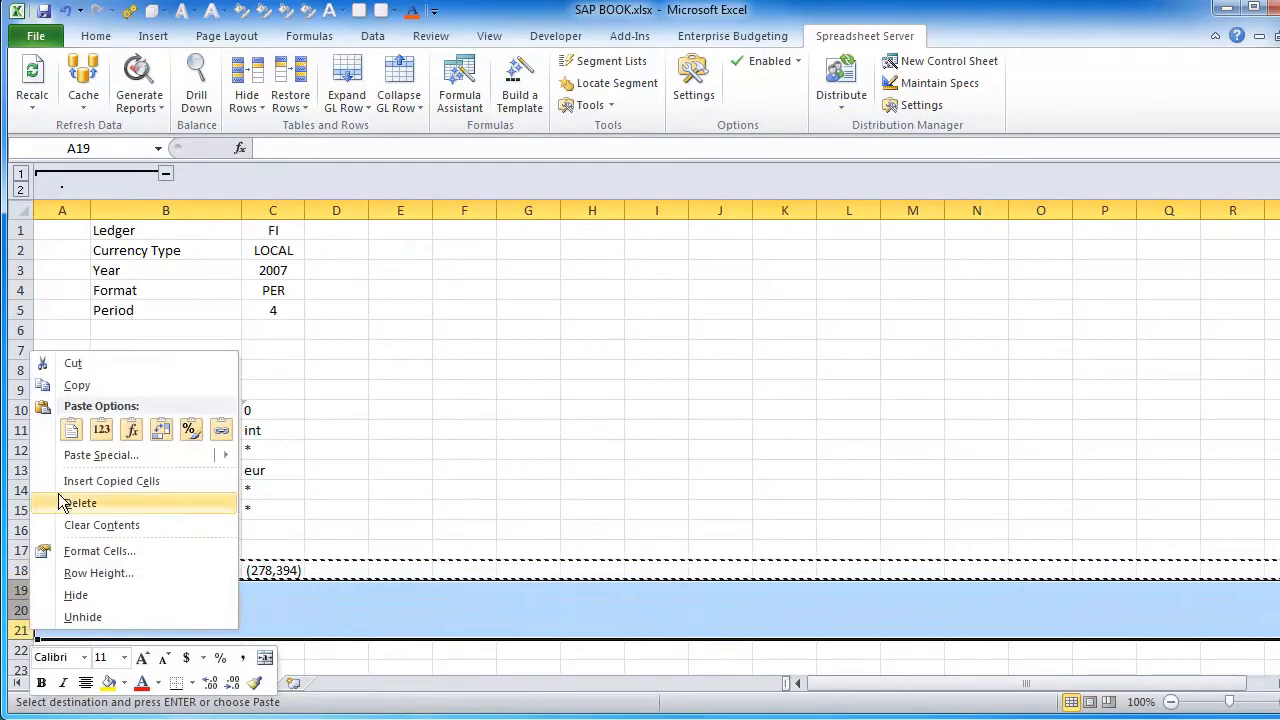
left_click(67, 430)
key("Escape")
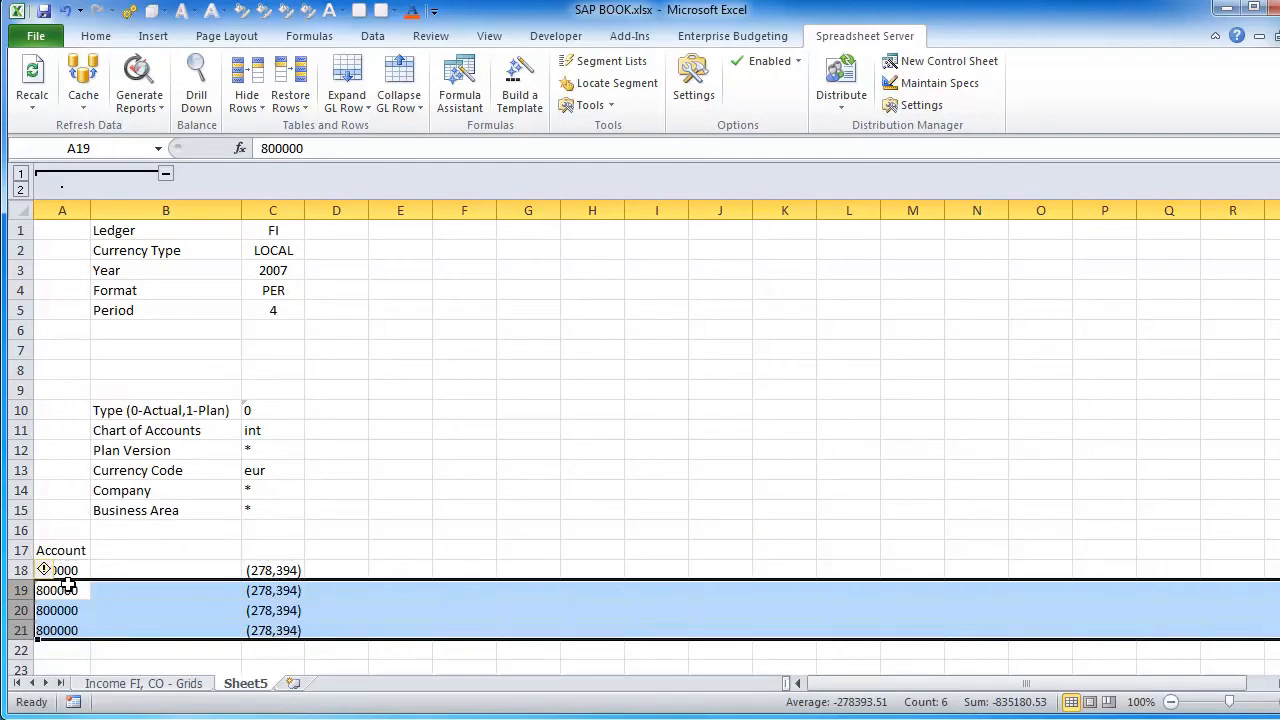
Step: Change the copied accounts to 450000.470000, 89**** and ^GandAexp so their balances return
left_click(62, 590)
type("450")
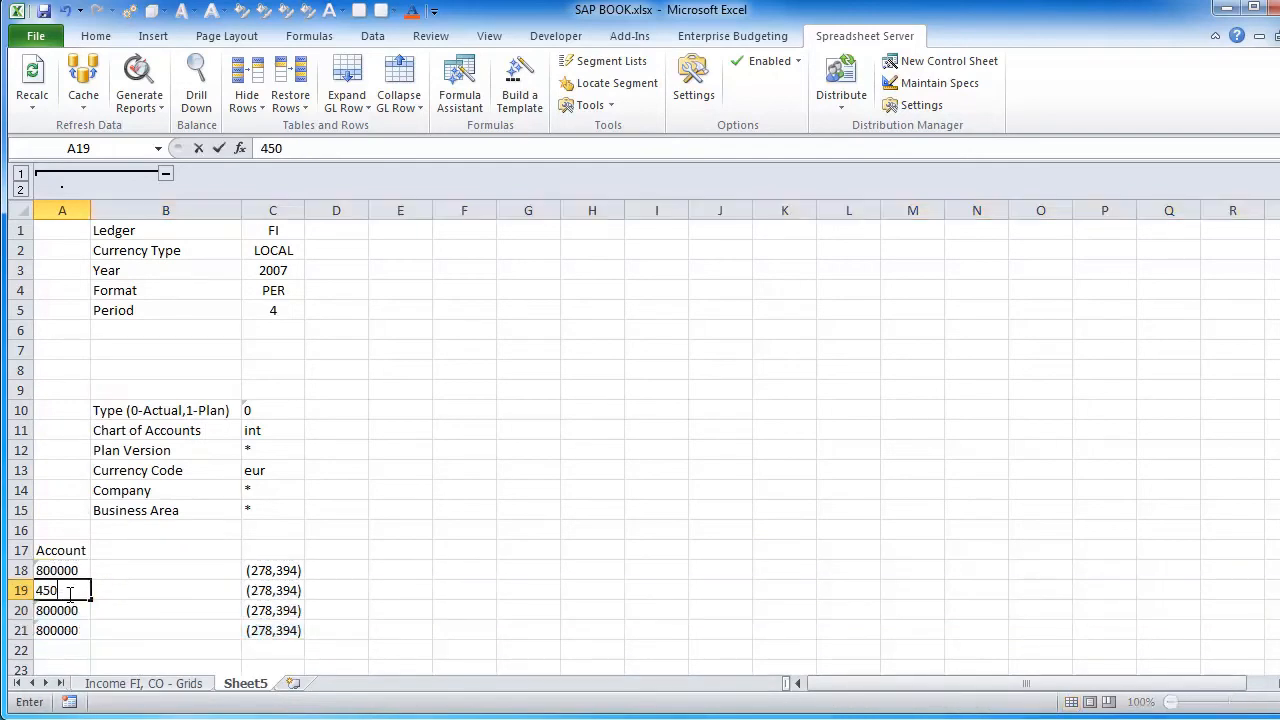
type("000.470000")
key("Return")
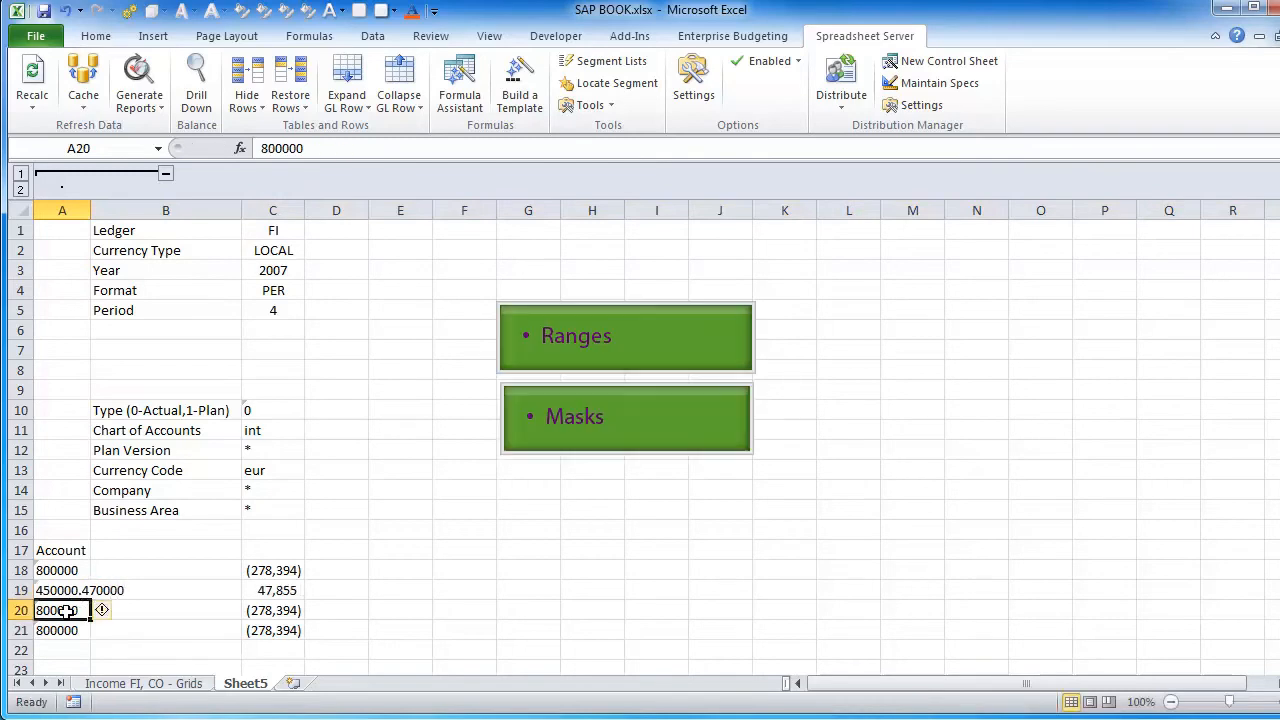
type("89****")
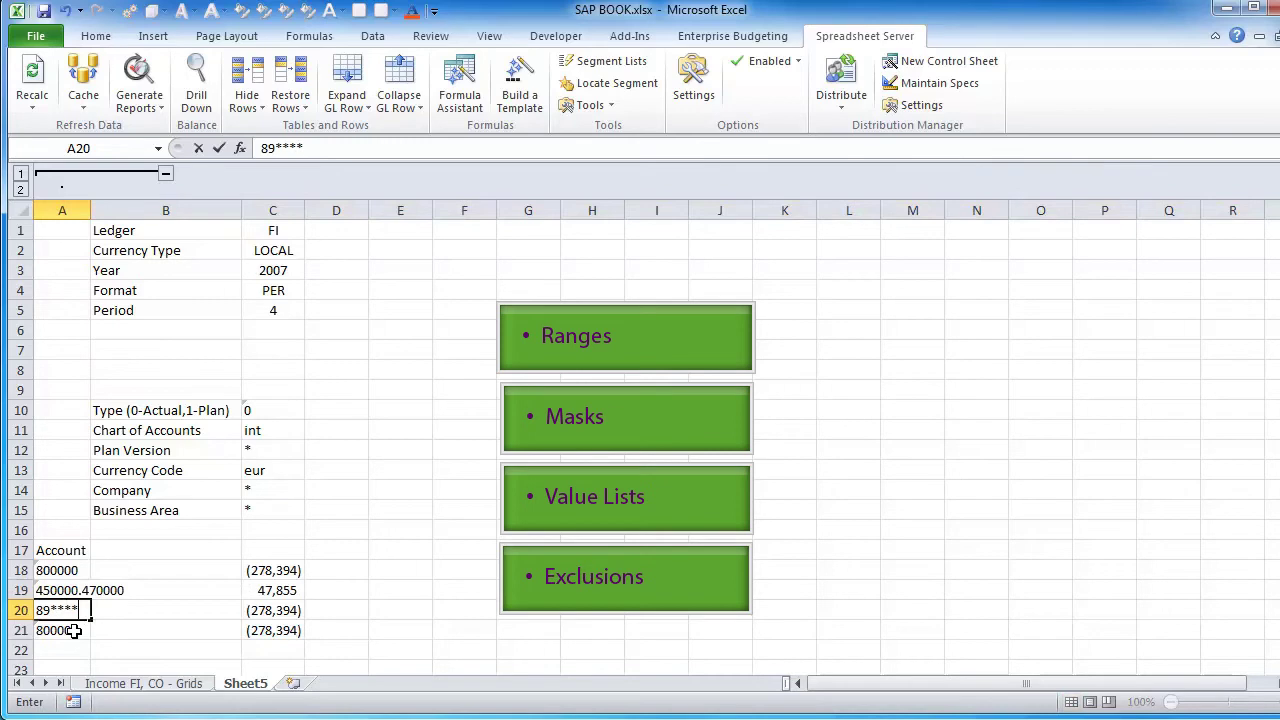
left_click(74, 630)
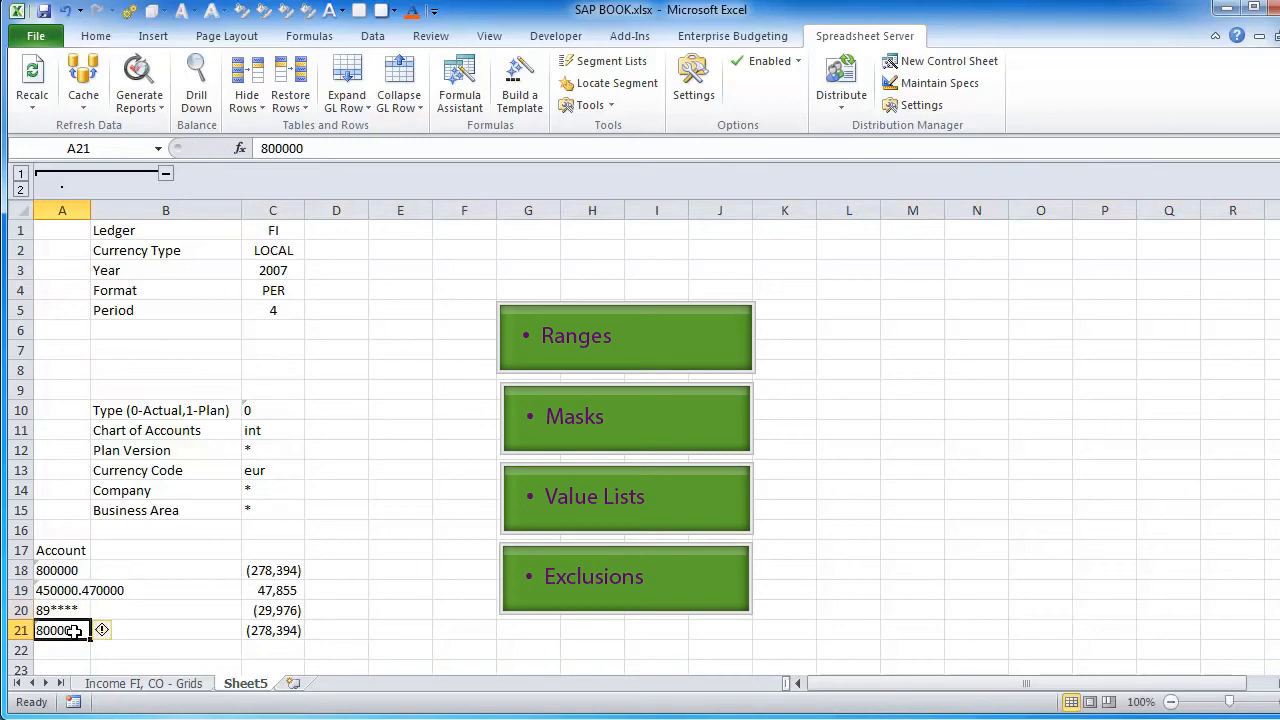
type("^")
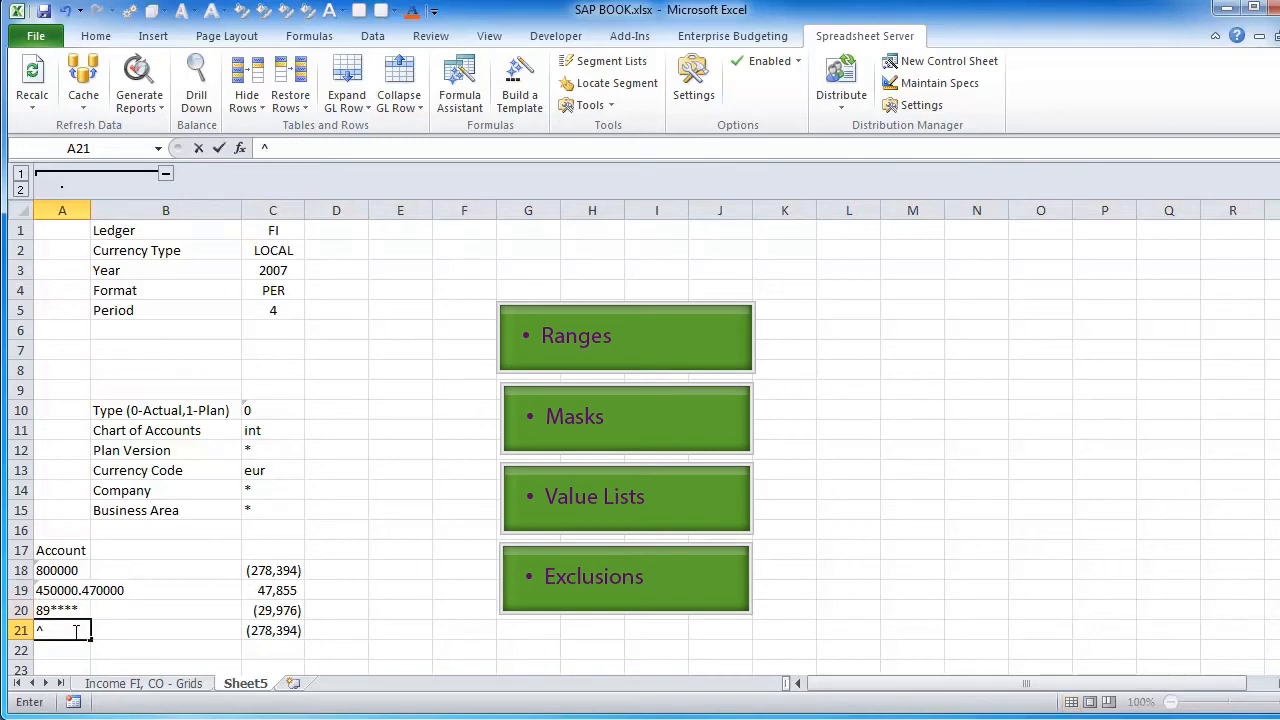
type("Gand")
type("A")
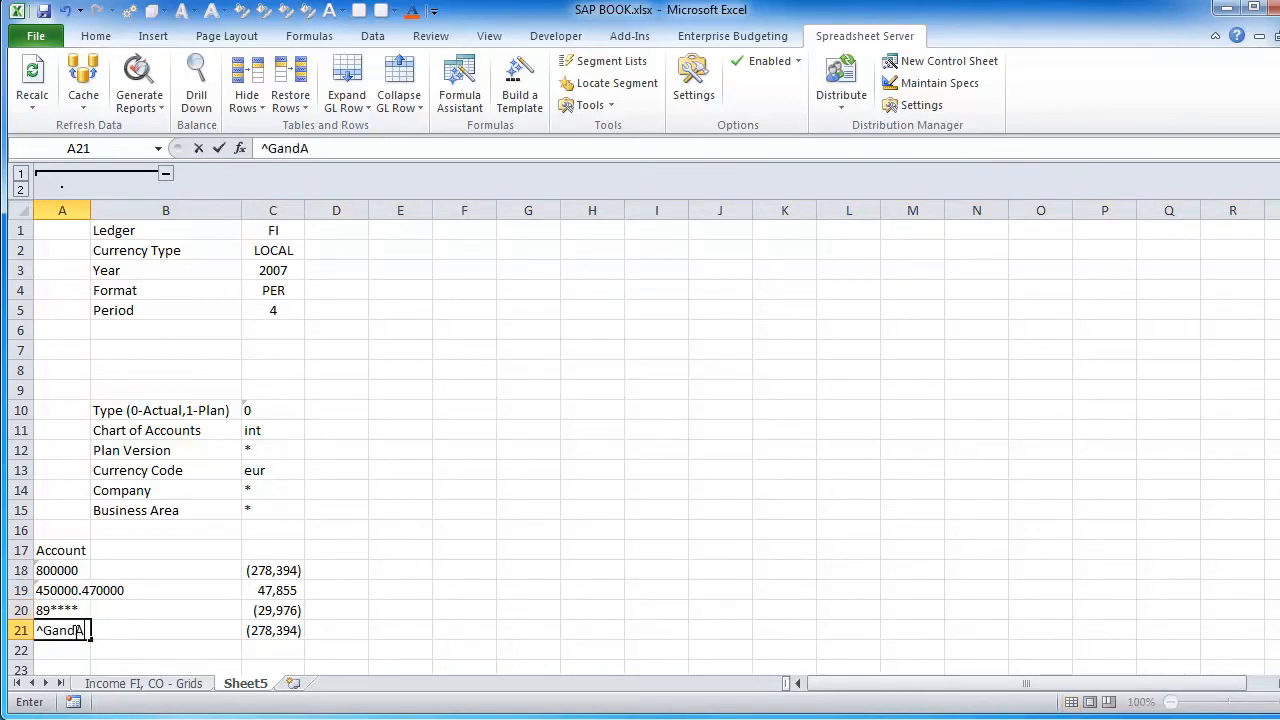
type("exp")
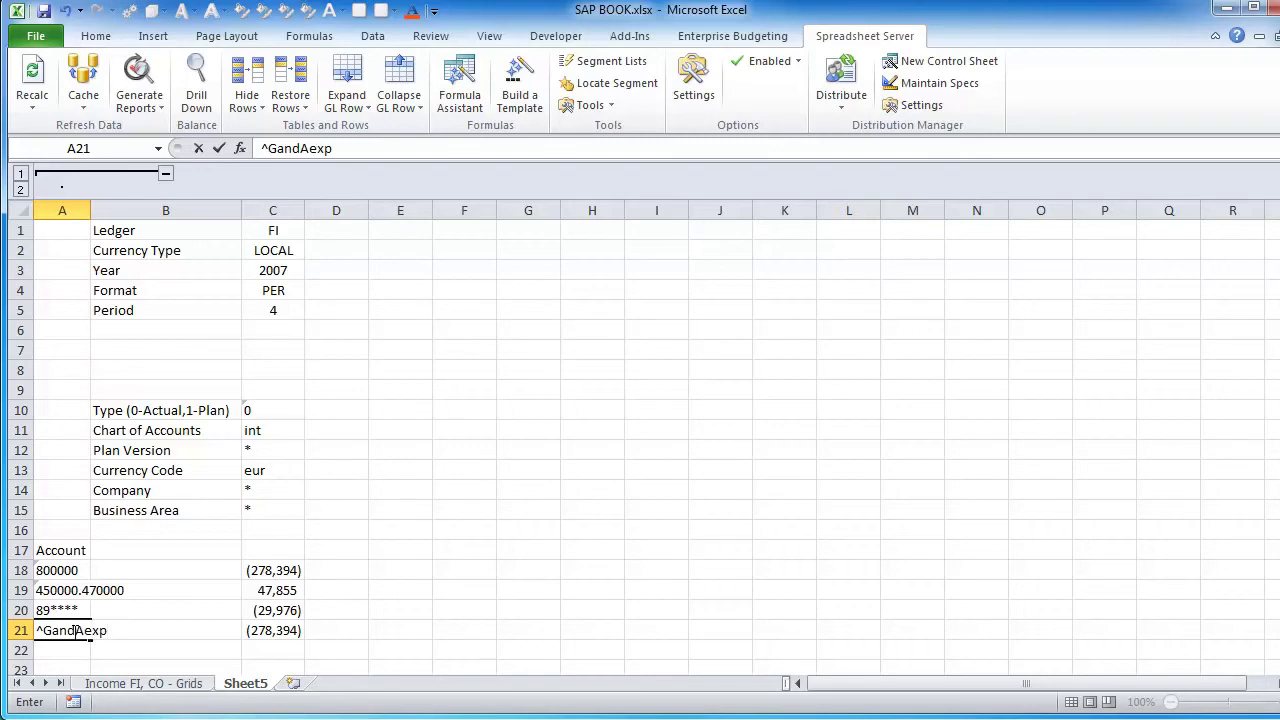
left_click(151, 649)
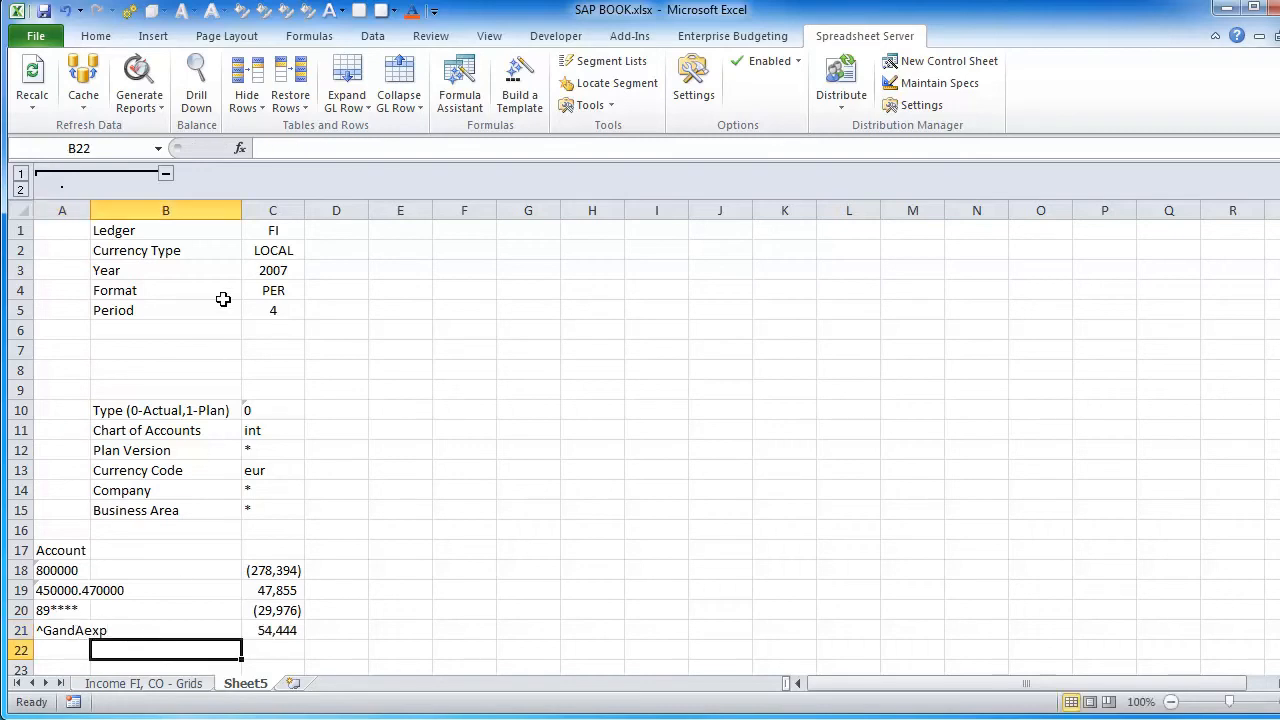
Step: Widen report column C and copy it into columns D through F
left_click_drag(304, 210, 480, 210)
right_click(280, 210)
left_click(325, 238)
right_click(480, 210)
left_click(505, 292)
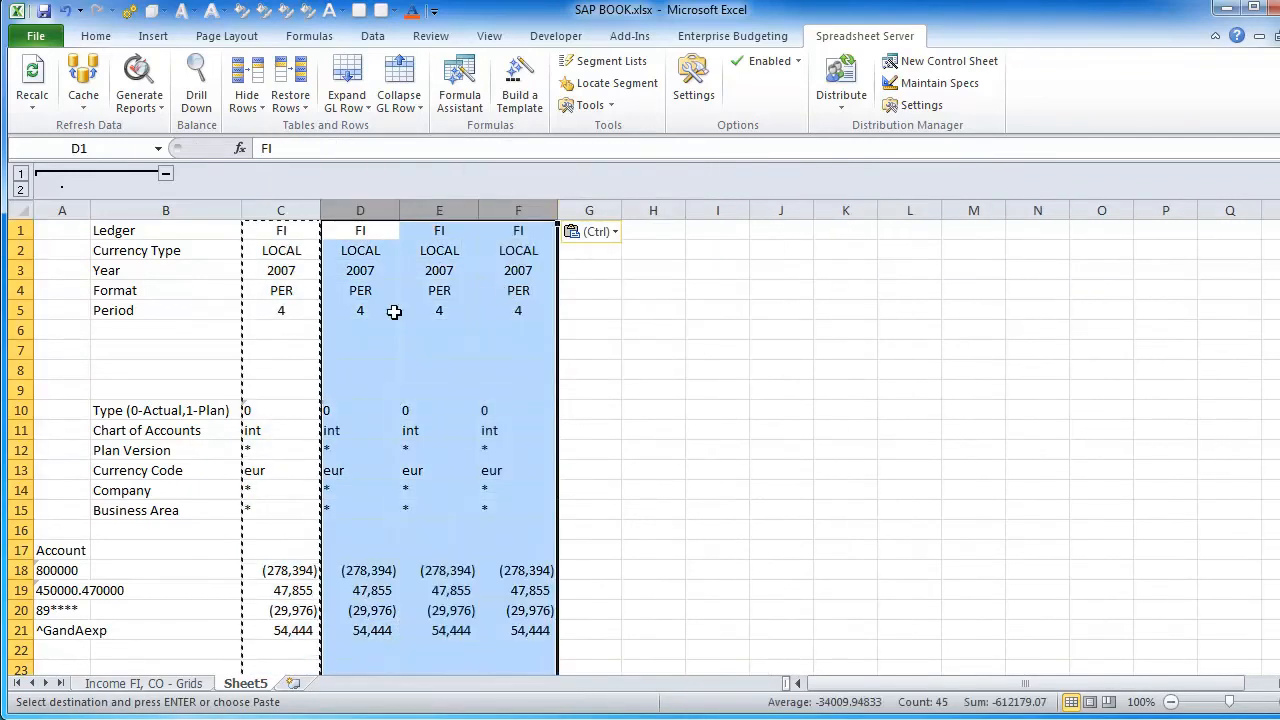
Step: Set column D to period 5, E to period 6, and F to QTR format quarter 2
left_click(358, 308)
key("Escape")
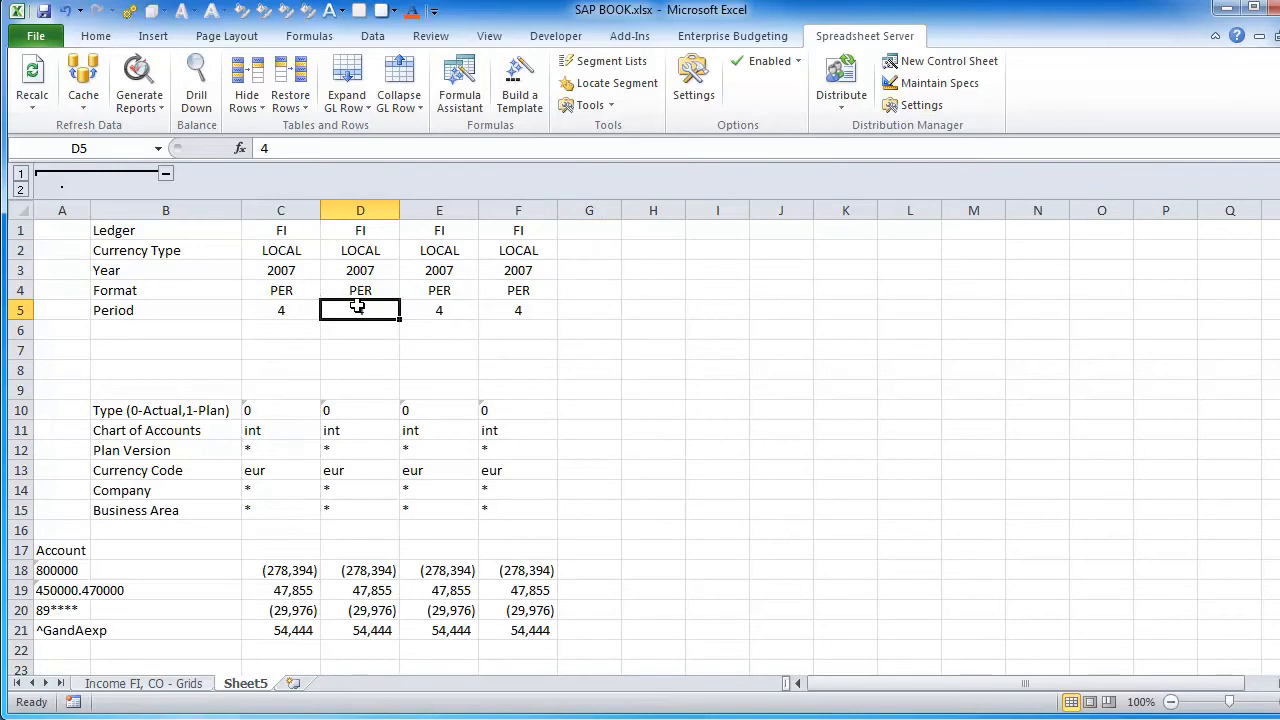
type("5")
left_click(439, 310)
type("6")
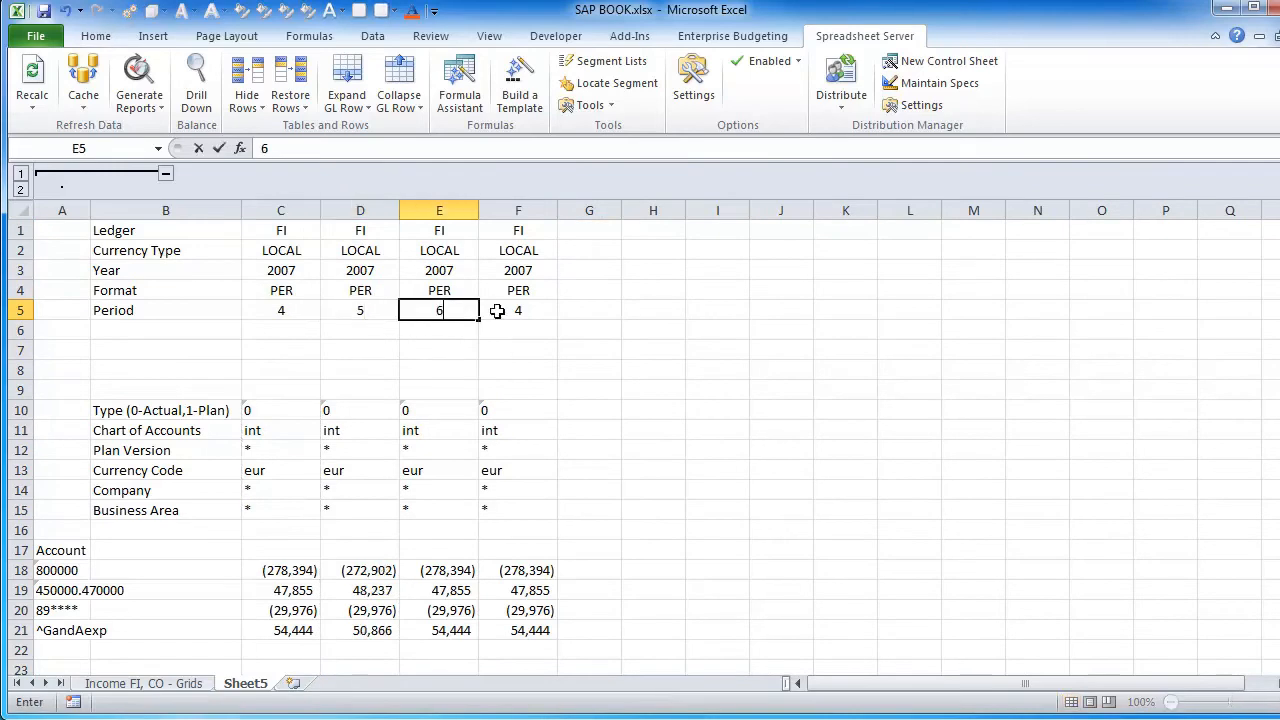
left_click(497, 311)
left_click(540, 292)
left_click(520, 318)
type("QTR")
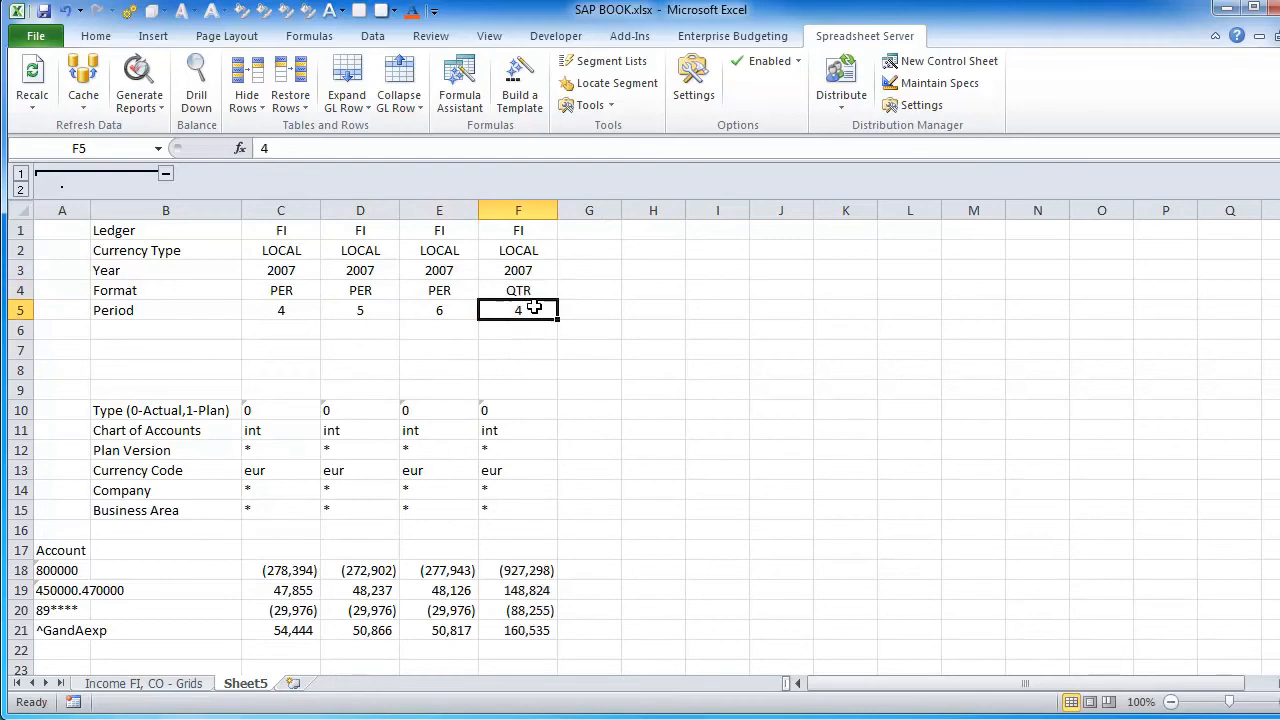
type("2")
left_click(589, 330)
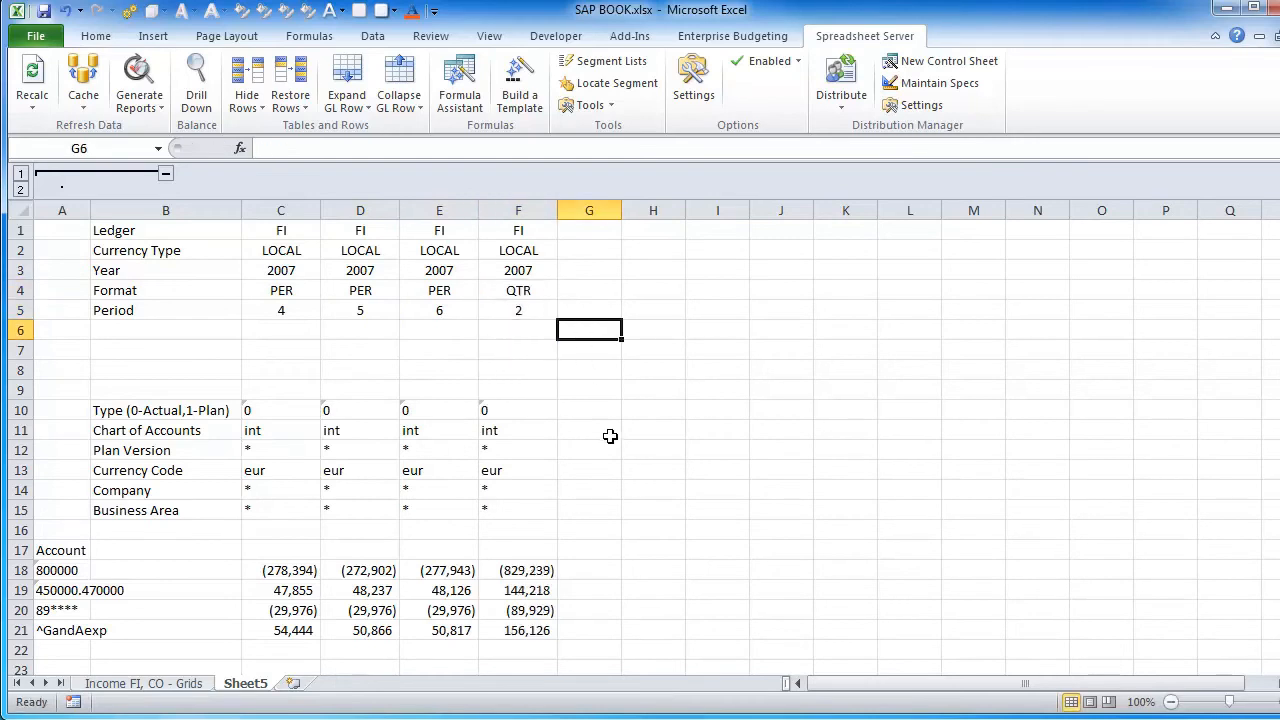
Step: Chart the period 4–6 figures as a clustered column chart placed right of the report
left_click_drag(286, 571, 440, 630)
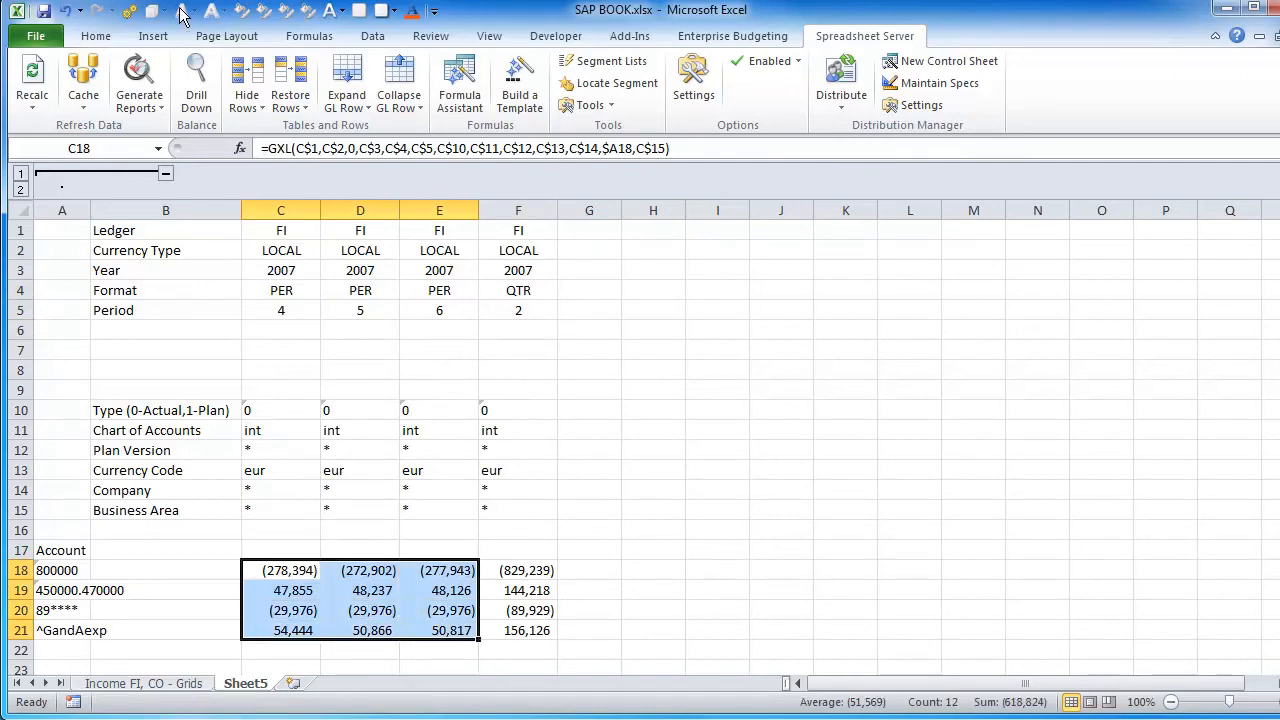
left_click(151, 36)
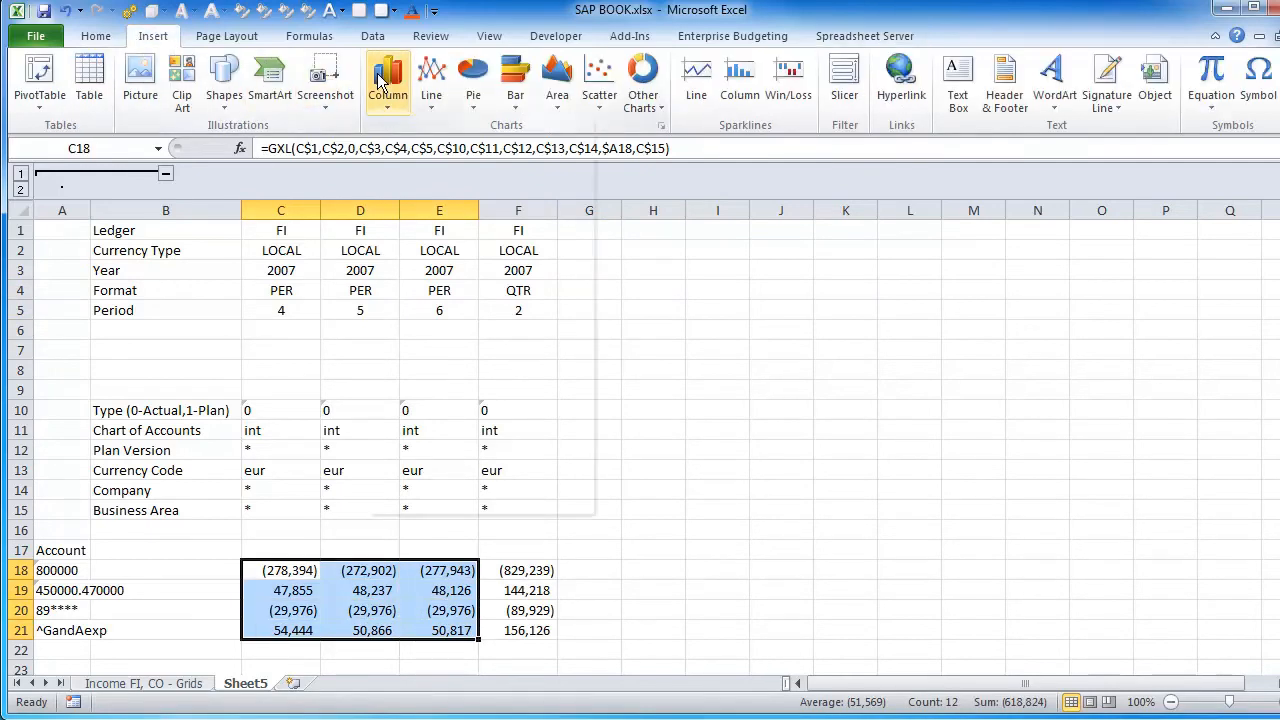
left_click(388, 85)
left_click(395, 165)
left_click_drag(640, 335, 823, 330)
left_click(650, 528)
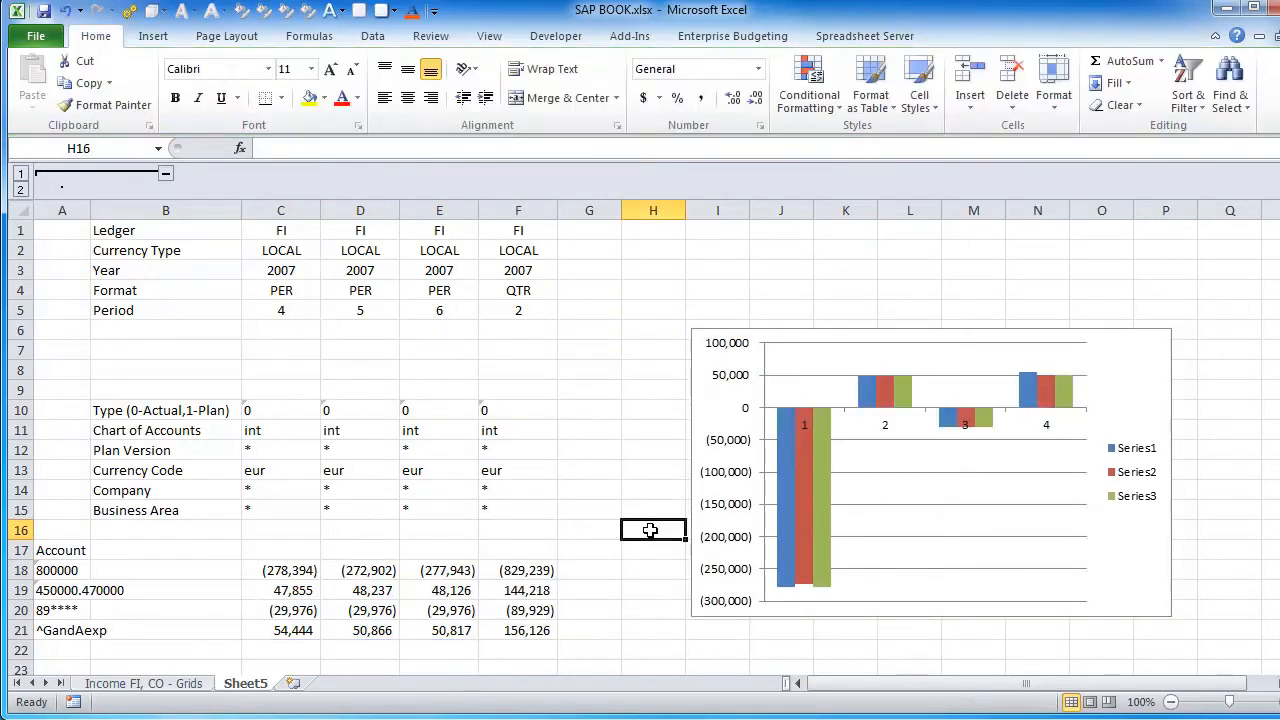
scroll(648, 525, "down", 2)
Step: AutoSum column C into C23, fill the totals across to F23, and underline the ^GandAexp row
left_click_drag(290, 450, 290, 545)
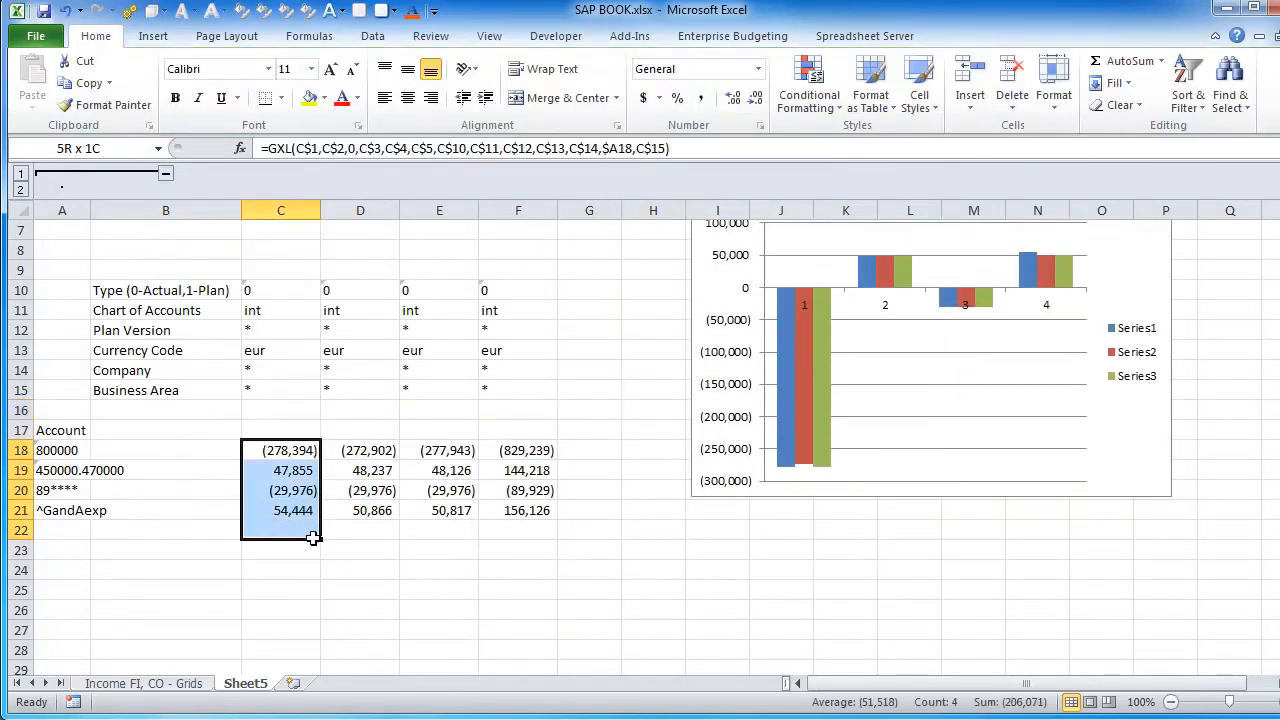
left_click(1125, 62)
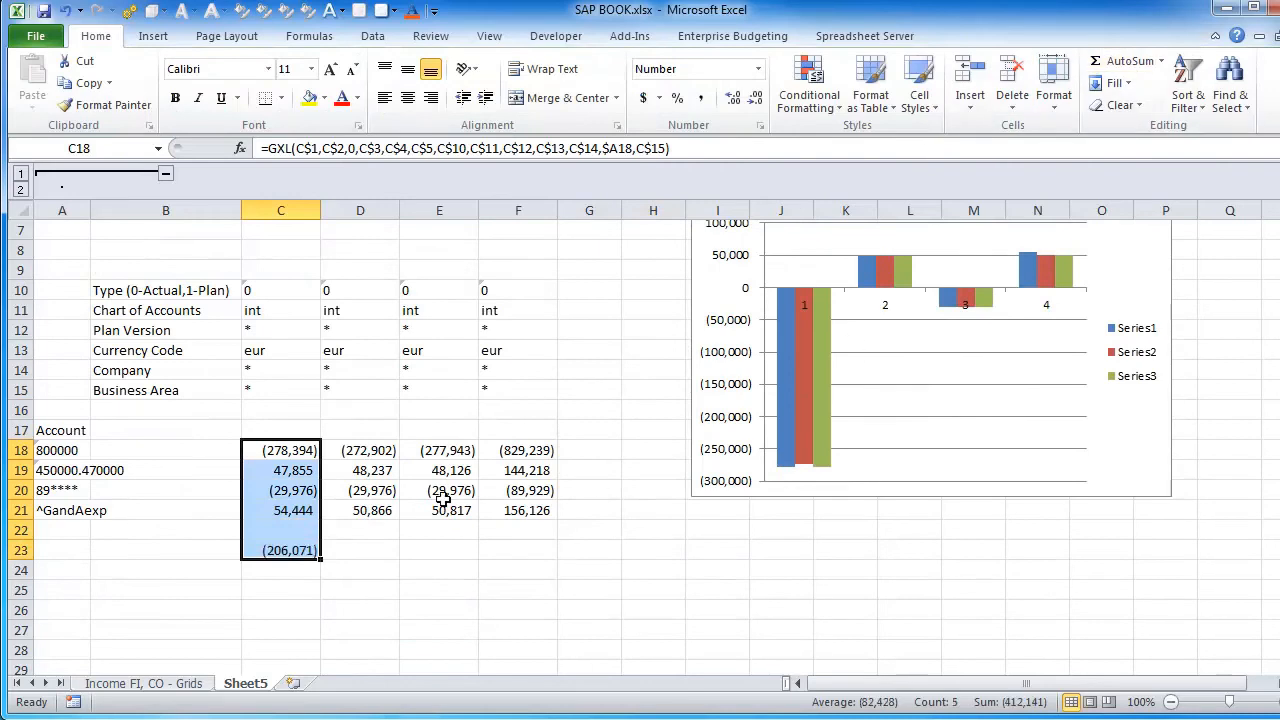
left_click(295, 552)
left_click_drag(320, 559, 520, 555)
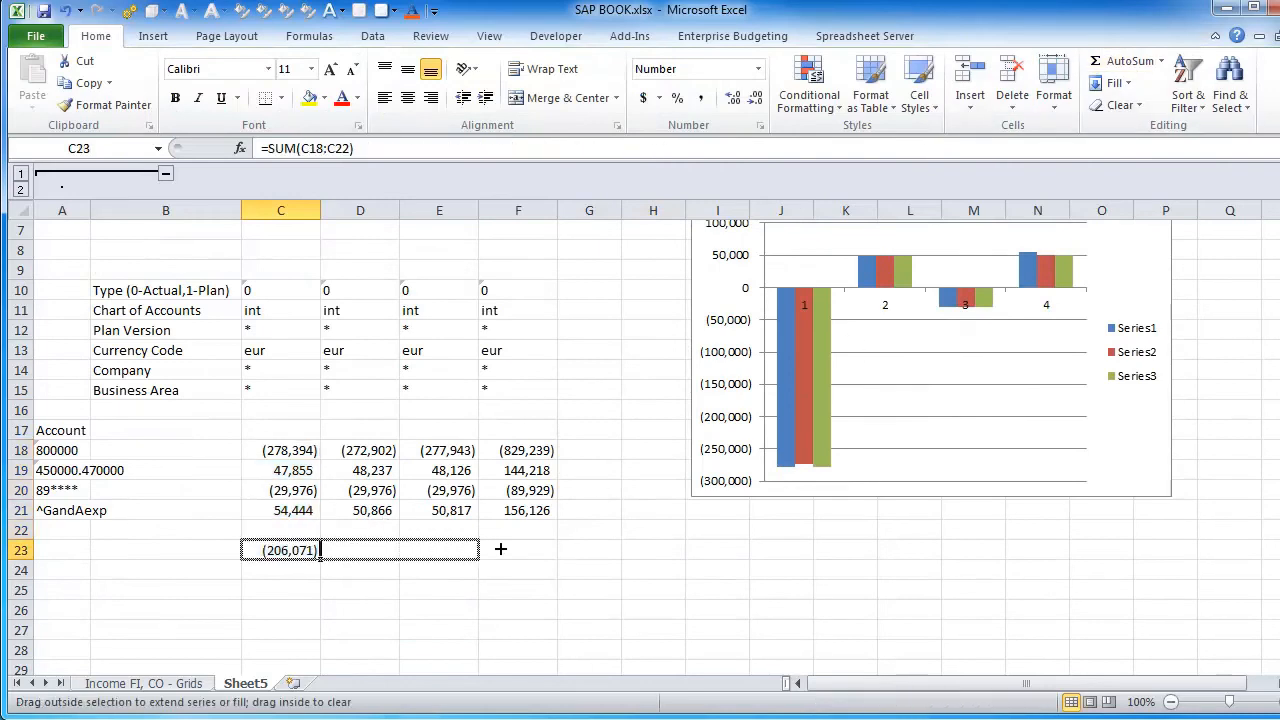
left_click_drag(293, 510, 520, 510)
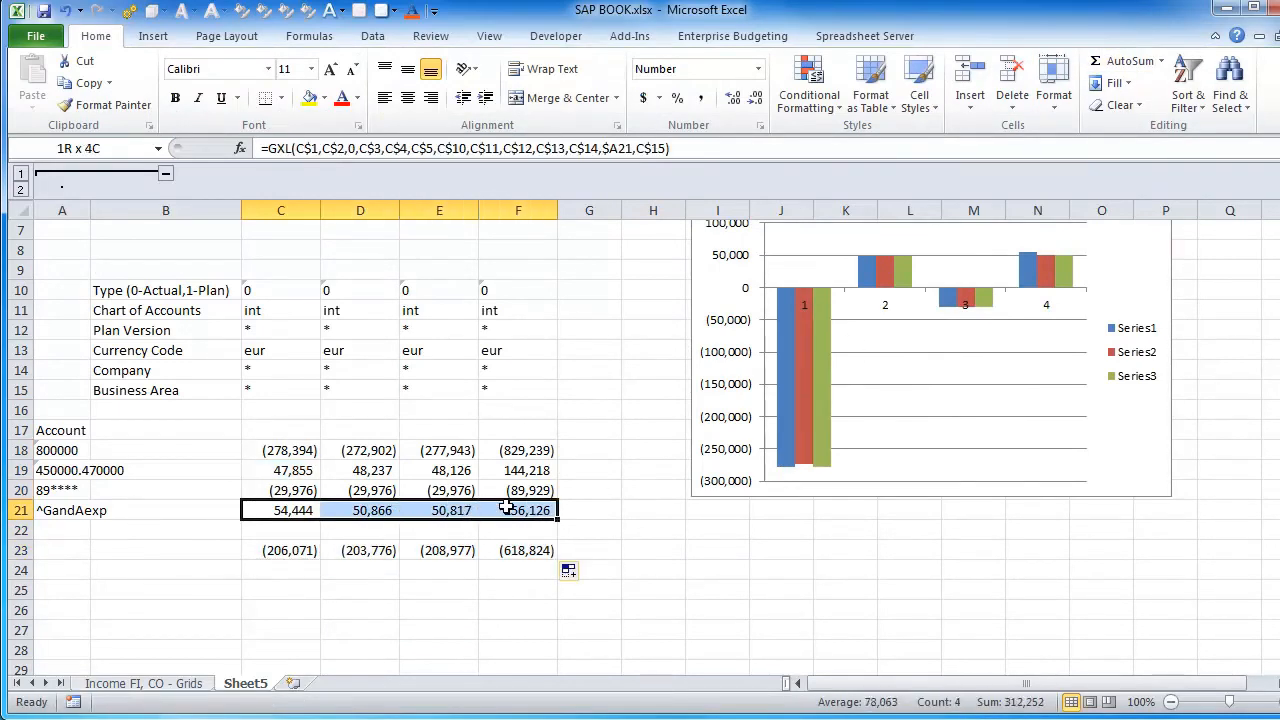
left_click(265, 100)
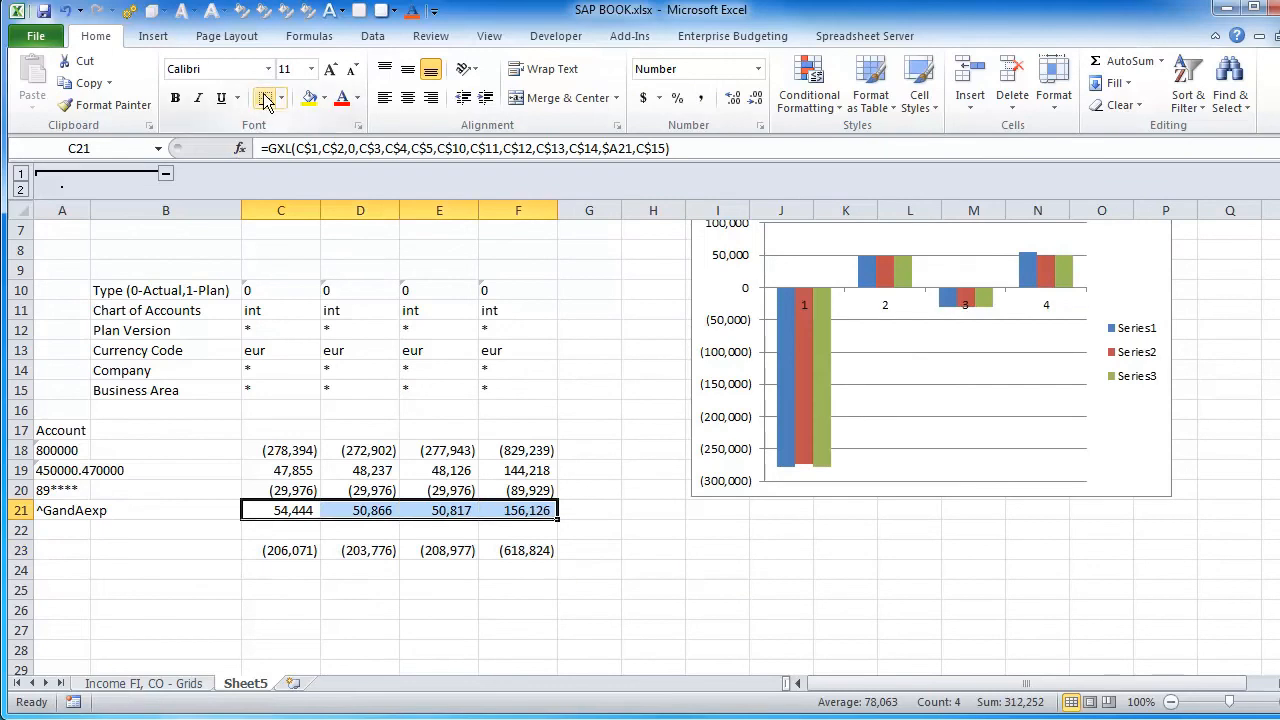